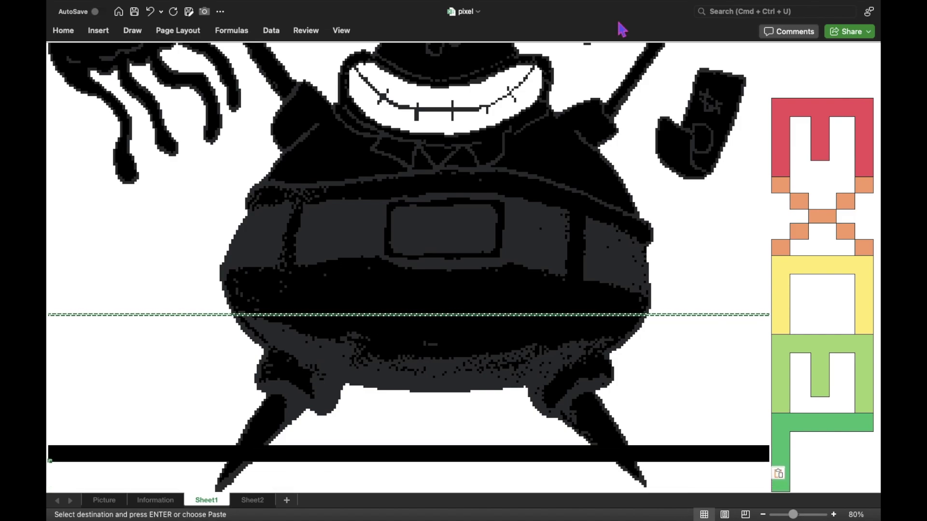
- Clear the stray black-filled row under the crab's body and scroll back up the sheet
text(=8736)
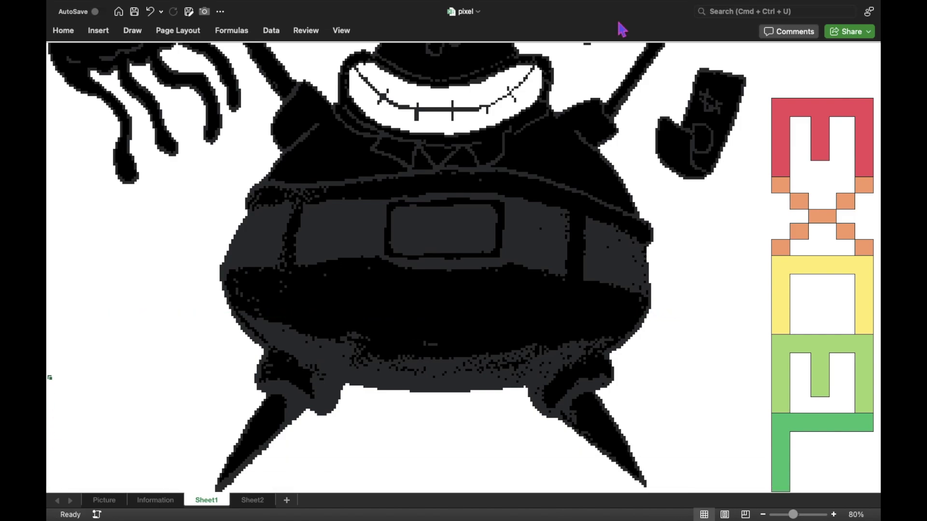
scroll(623, 30, up, 3)
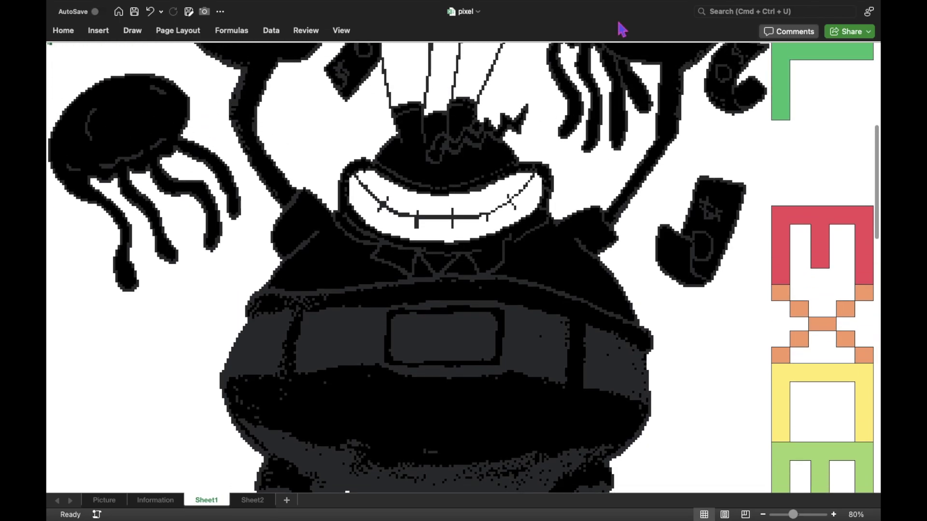
- Copy the picture's top row of pixel cells and move down toward the rows to recolour
scroll(623, 30, up, 3)
scroll(623, 30, up, 3)
scroll(623, 30, up, 3)
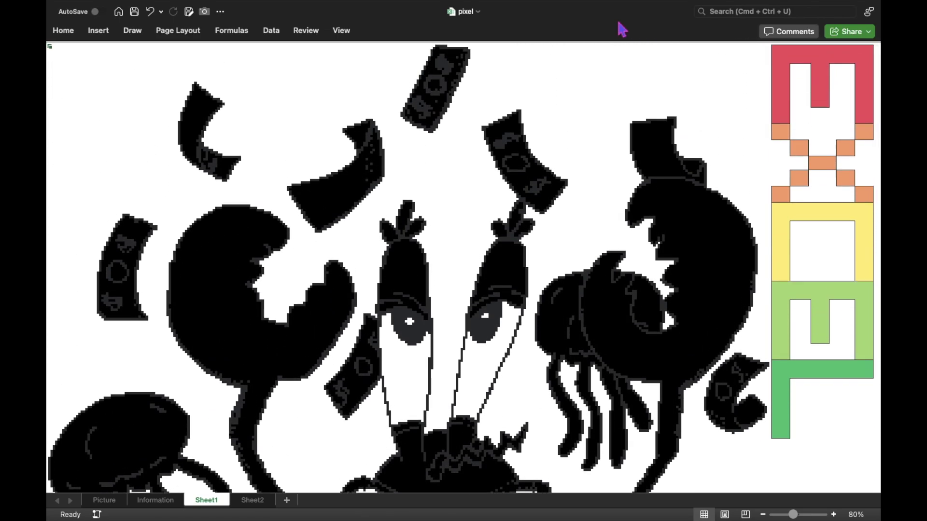
key(super+c)
key(Down)
key(Down)
key(Down)
key(Down)
key(Down)
key(Down)
key(Down)
key(Down)
key(Down)
key(Down)
key(Down)
key(Down)
key(Down)
key(Down)
key(Down)
key(Down)
key(Down)
key(Down)
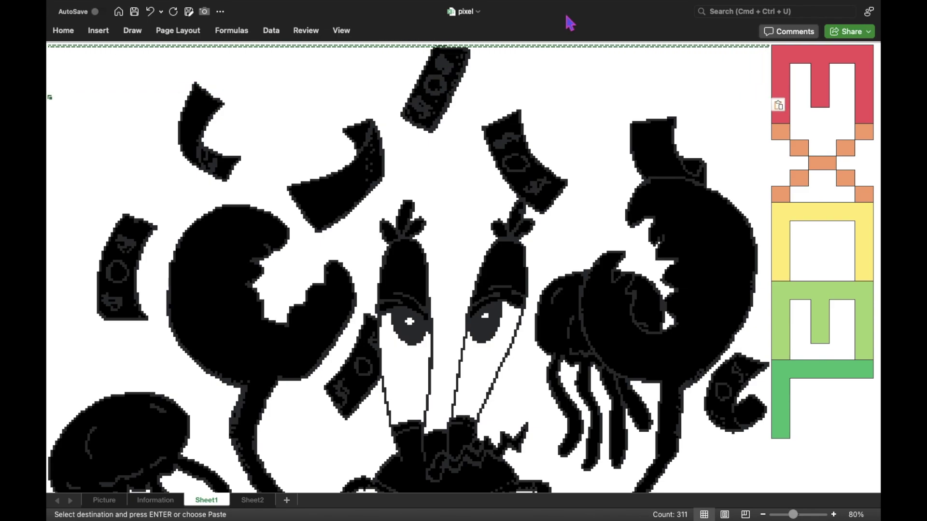
- Paste the copied colour row into the top rows of the crab's claws
key(Down)
key(Down)
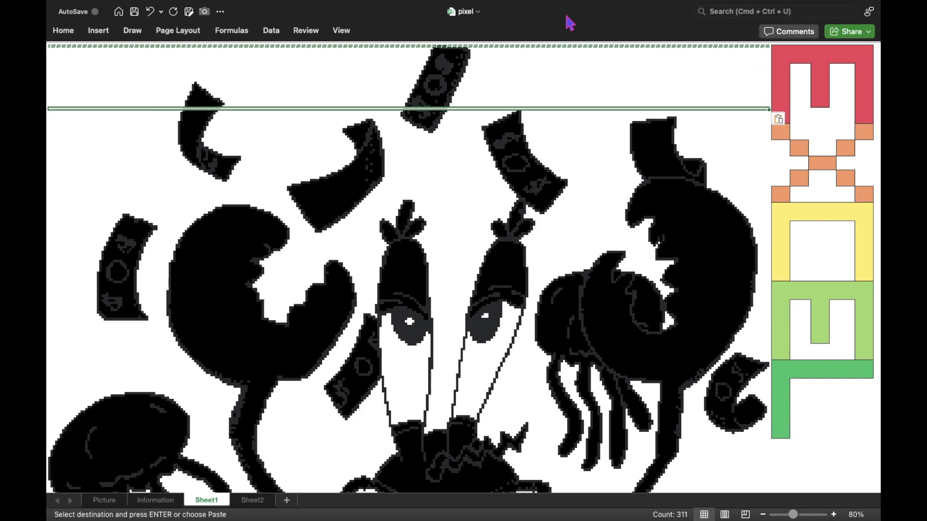
key(Down)
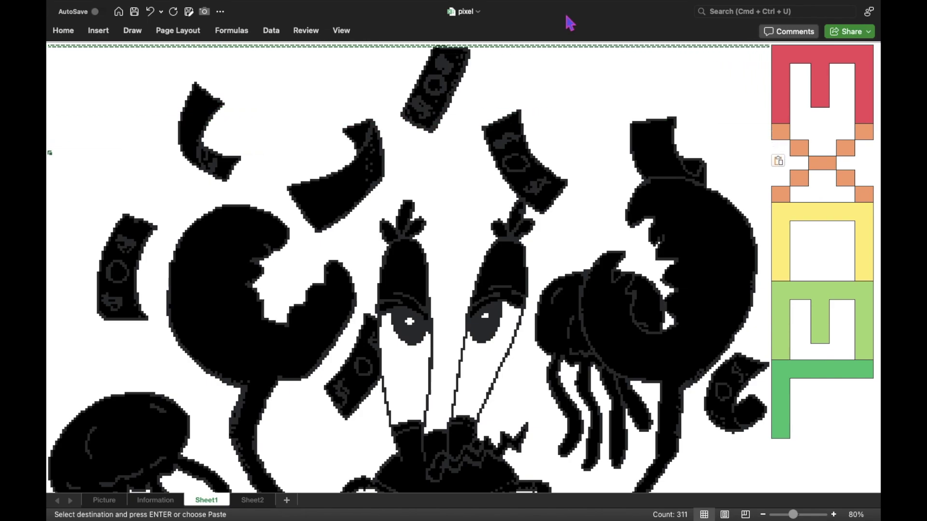
key(Down)
key(Down)
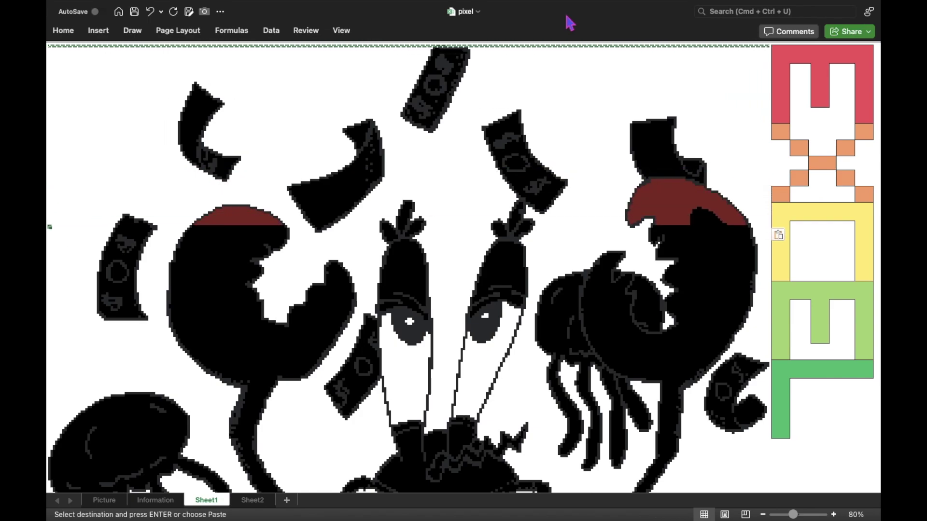
key(Down)
key(ctrl+shift+Right)
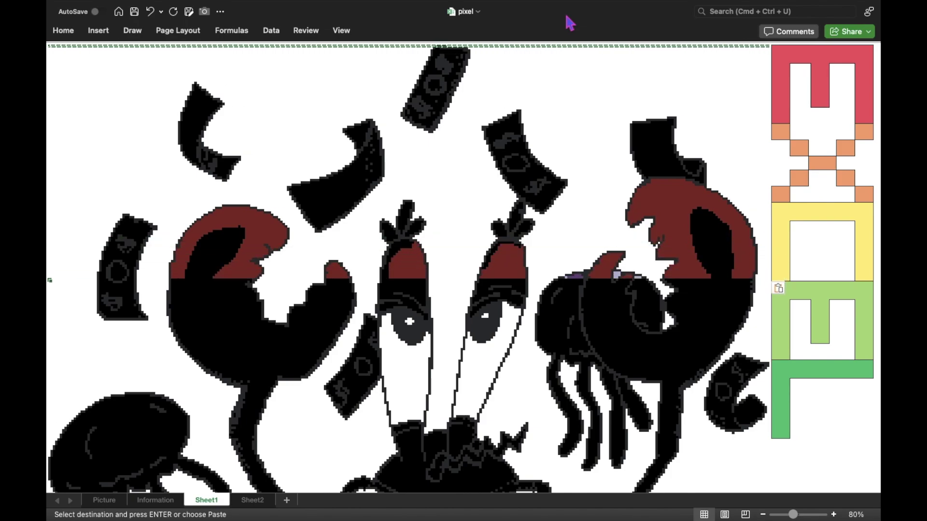
key(super+v)
key(Down)
key(super+v)
key(Down)
key(super+v)
key(Down)
key(super+v)
key(Down)
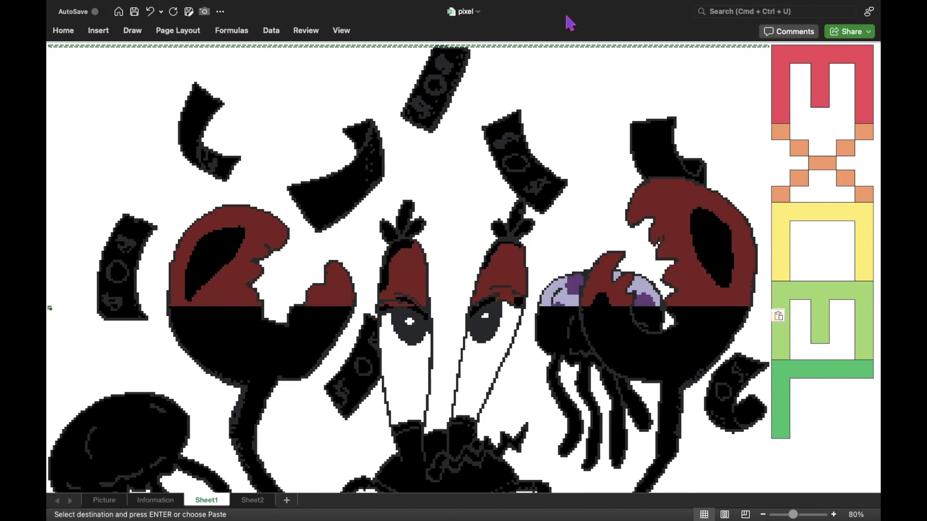
key(super+v)
key(Down)
key(super+v)
key(Down)
key(super+v)
key(Down)
- Paint the following rows of the claws and eye stalks maroon, one row at a time
key(super+v)
key(Down)
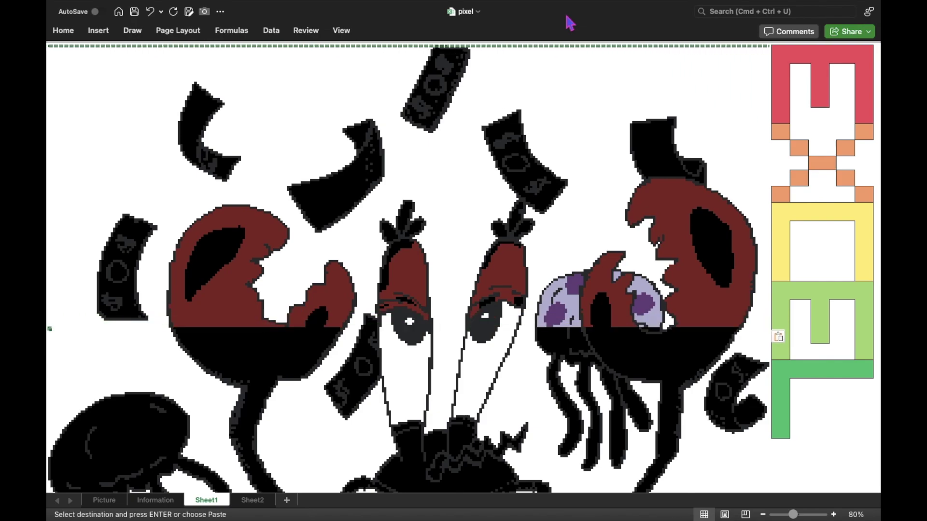
key(super+v)
key(Down)
key(super+v)
key(Down)
key(super+v)
key(Down)
key(super+v)
key(Down)
key(super+v)
key(Down)
key(super+v)
key(Down)
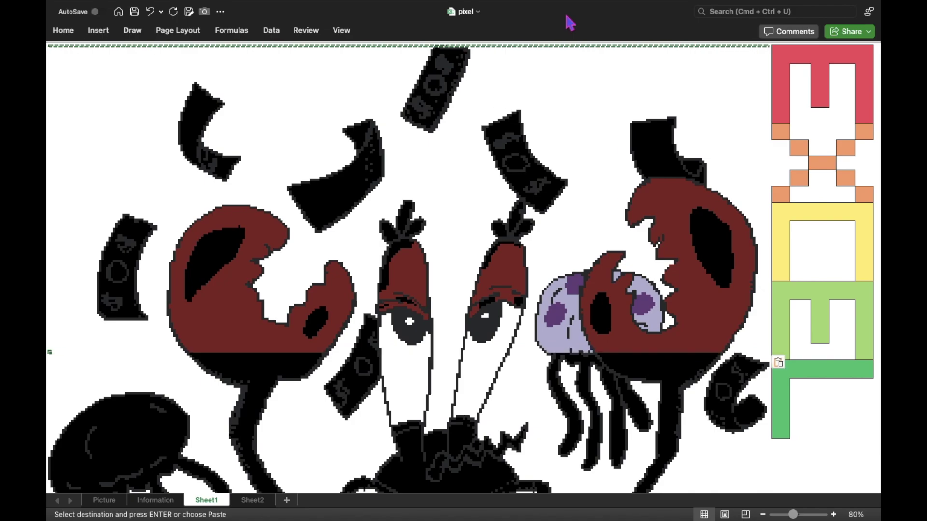
key(super+v)
key(Down)
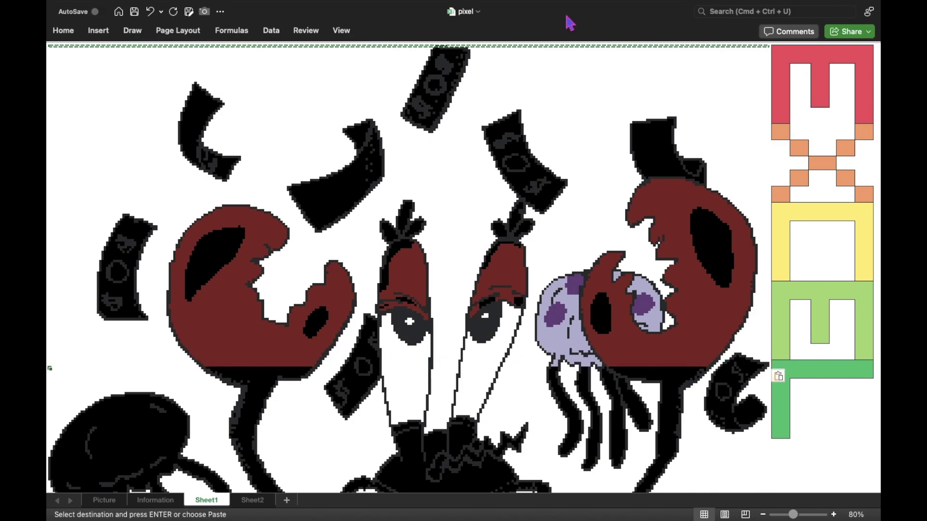
key(super+v)
key(Down)
key(super+v)
key(Down)
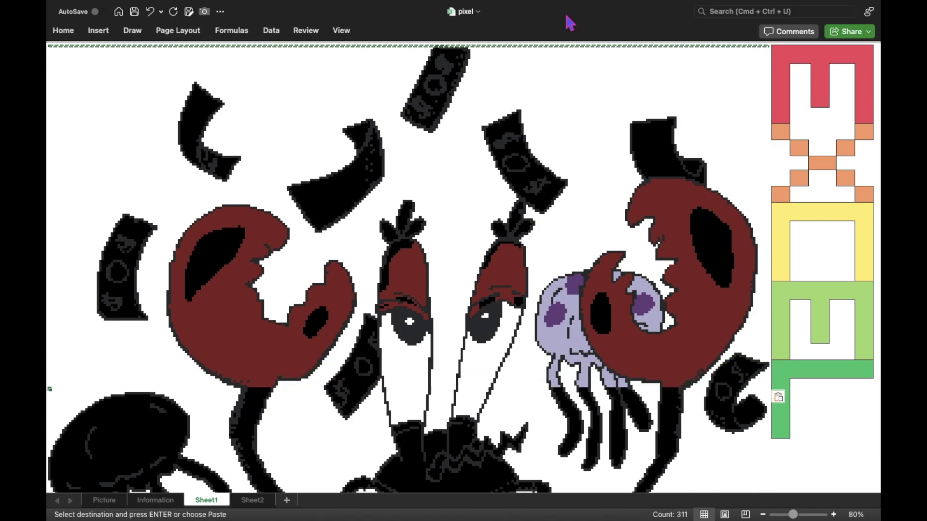
key(super+v)
key(Down)
- Copy a coloured row and paste it into the jellyfish rows below, undoing one wrong white paste
key(Return)
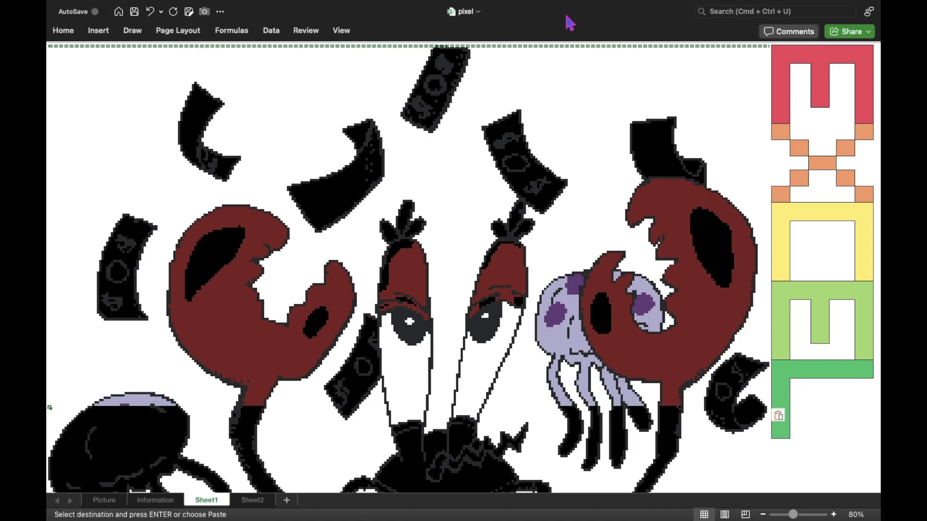
key(super+c)
key(super+v)
key(Down)
key(super+v)
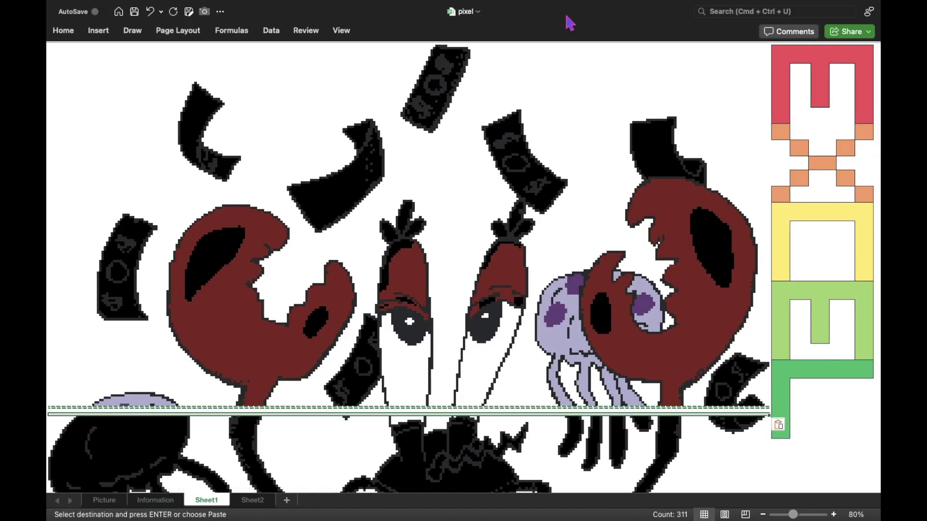
key(Down)
key(super+v)
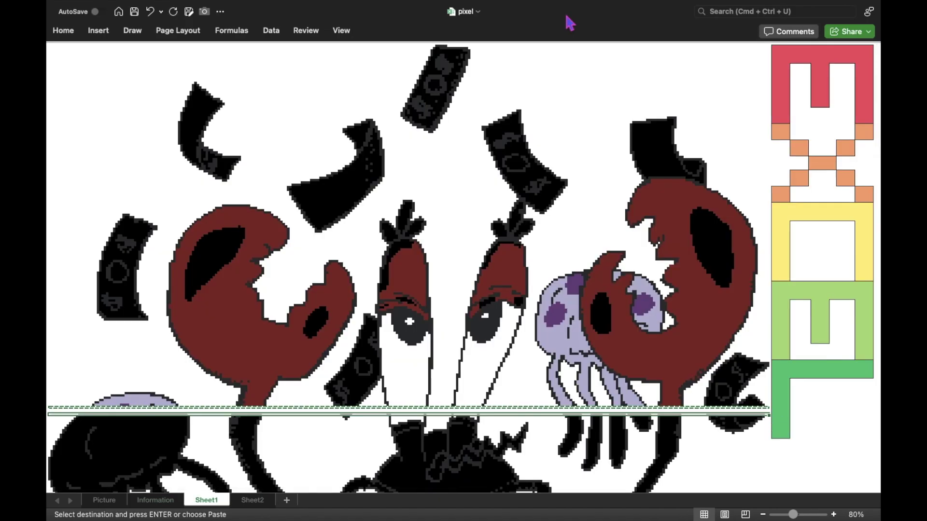
key(super+z)
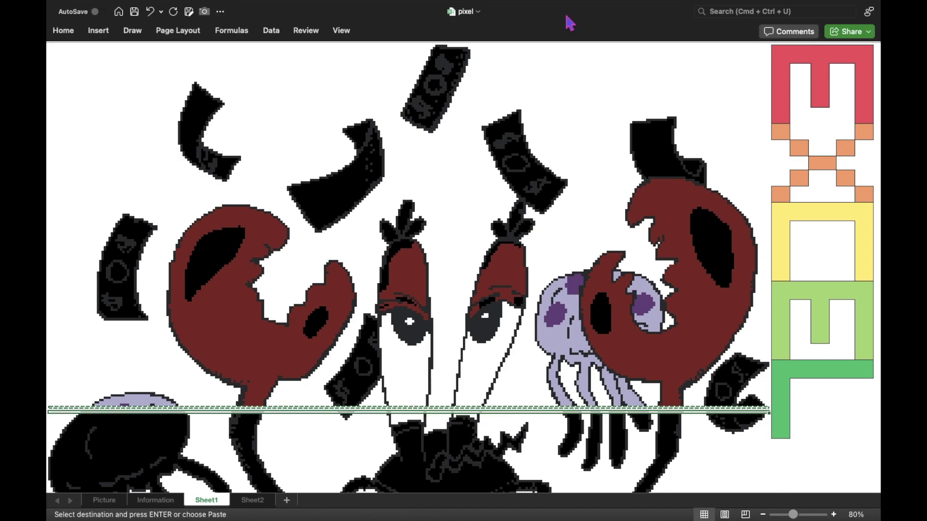
key(super+v)
- Paste the copied colours into the next rows of the jellyfish and the crab's body
key(ctrl+super+v)
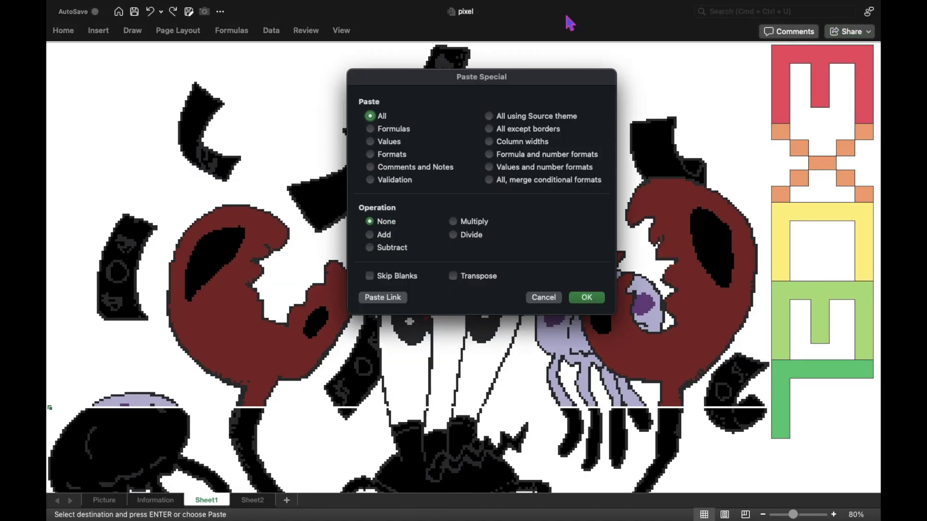
key(Return)
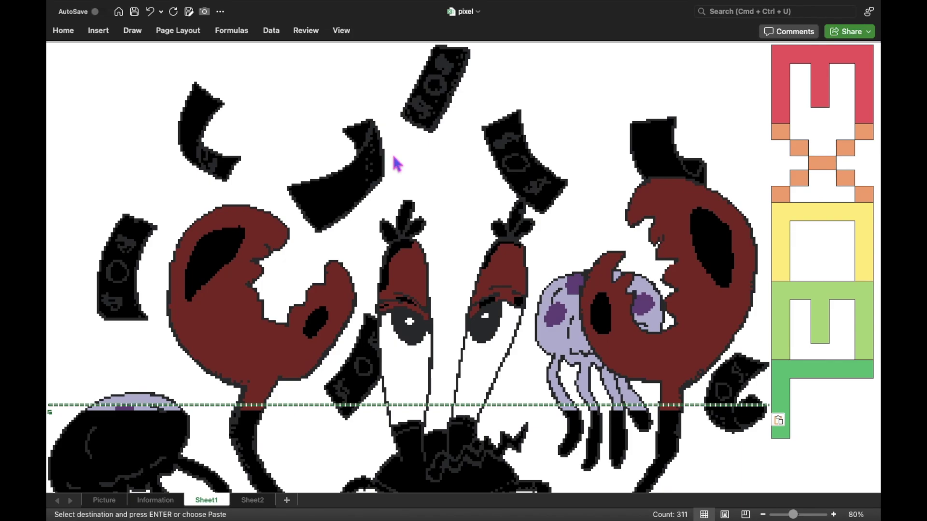
key(super+v)
key(super+v)
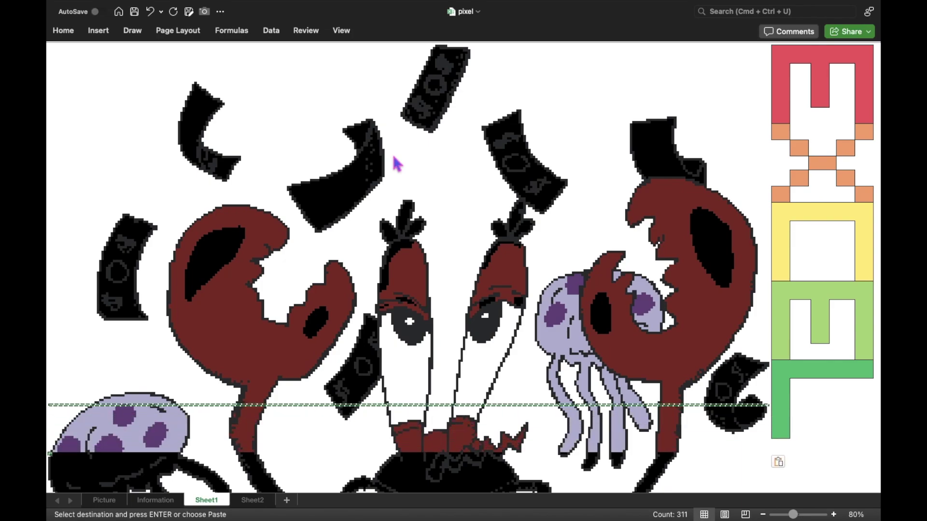
key(super+v)
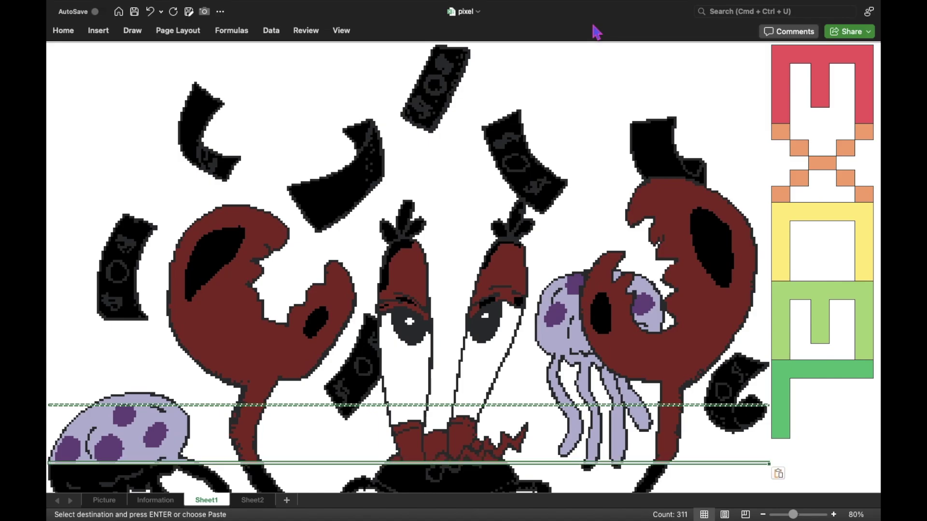
key(super+v)
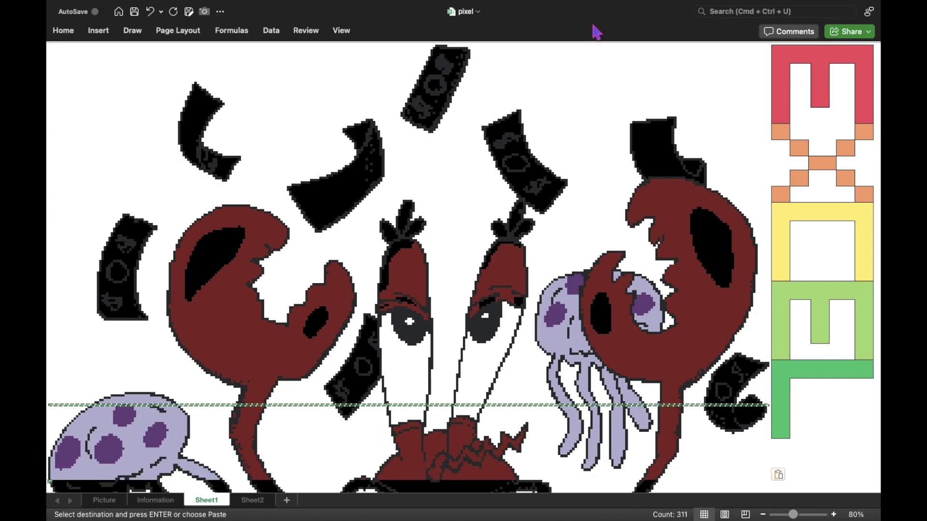
key(super+v)
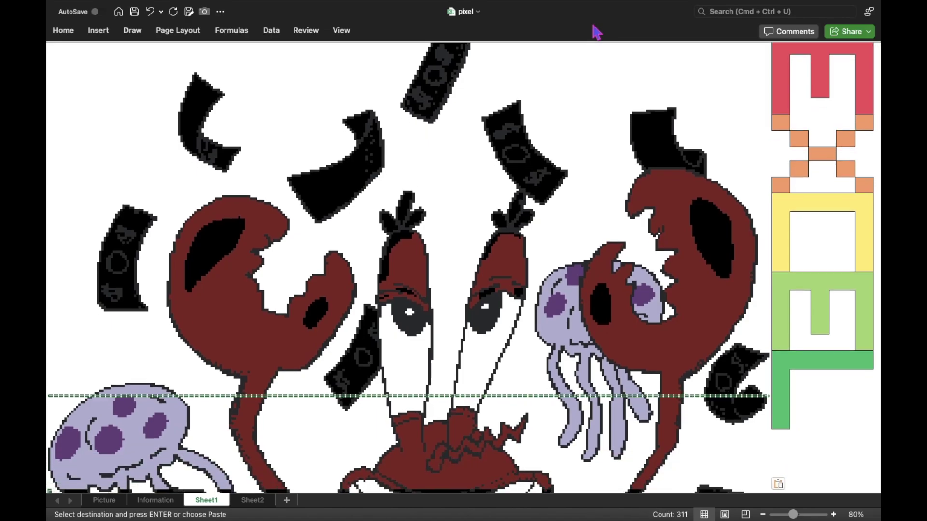
key(super+v)
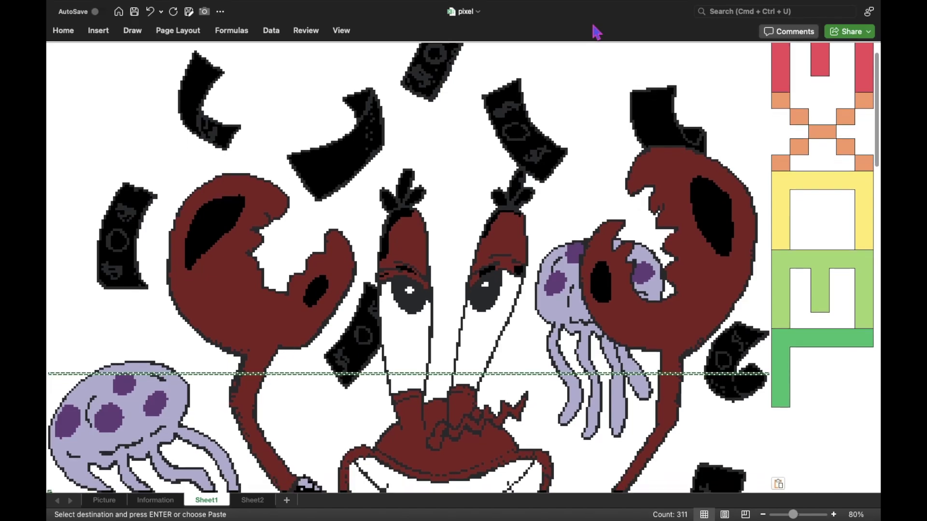
key(super+v)
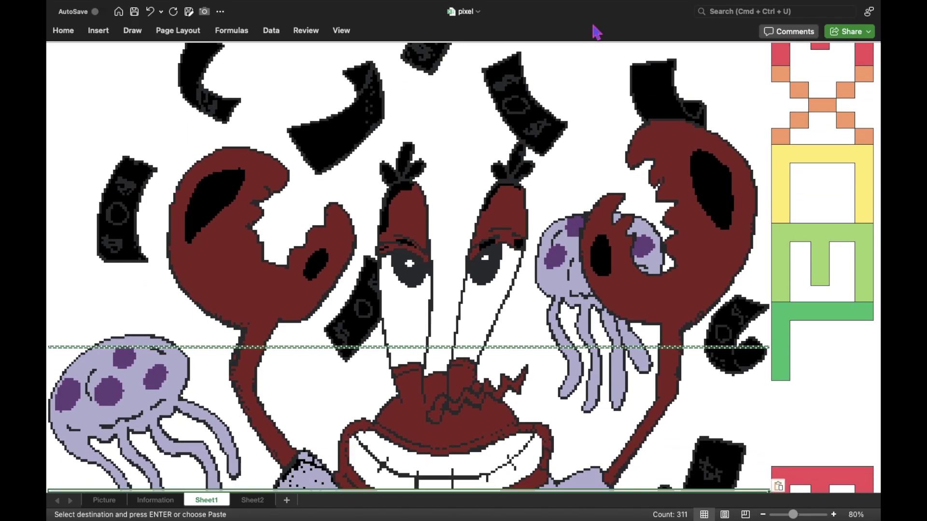
- Bring the crab's lower body into view and select a full pixel row
key(super+v)
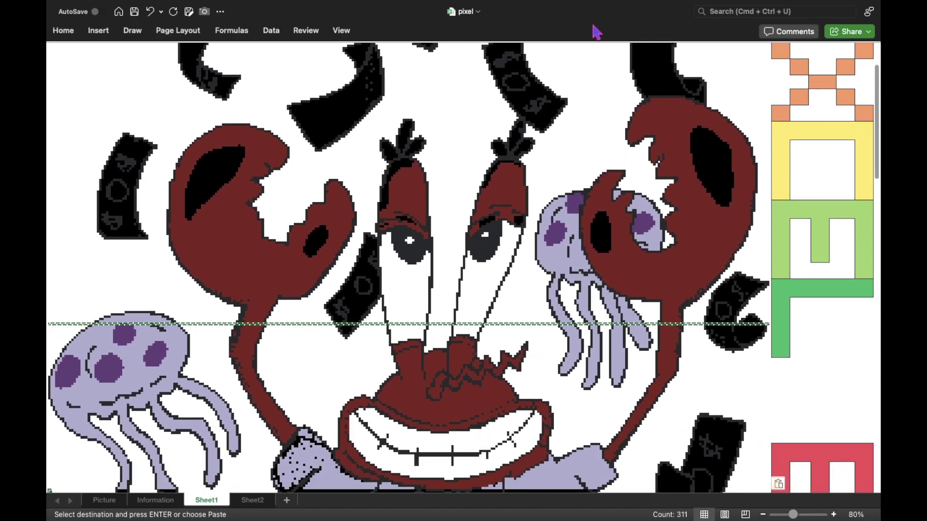
key(Down)
key(Down)
key(Down)
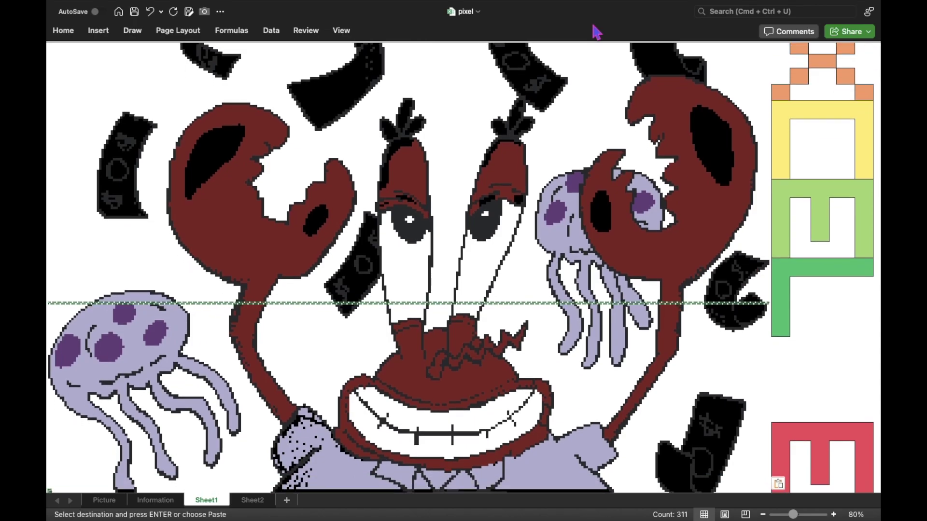
key(Down)
key(Down)
key(Down)
key(Down)
key(Down)
key(Down)
key(Down)
key(Down)
key(Down)
key(Down)
key(Down)
key(Down)
key(Down)
key(Down)
key(Down)
key(Down)
key(shift+Down)
key(shift+Down)
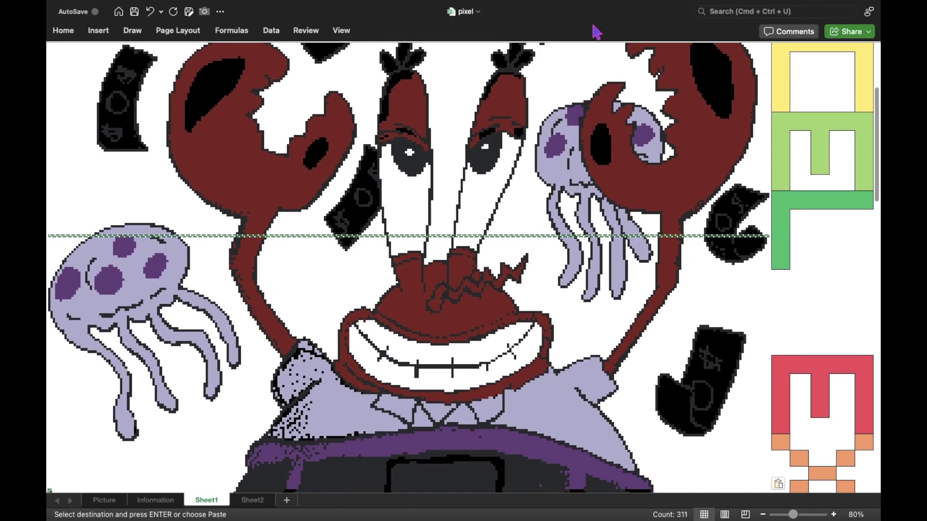
- Turn the crab's pointed leg tips dark red by pasting the copied row near the feet
key(Page_Down)
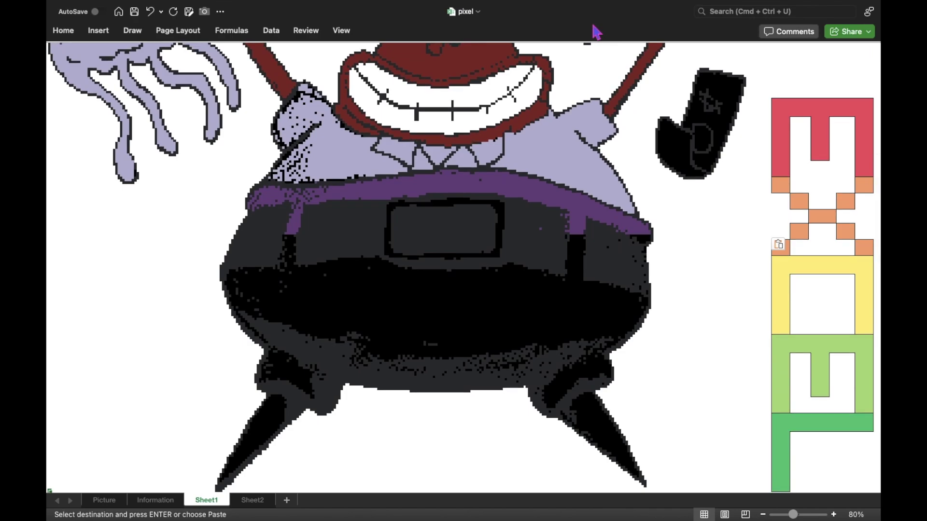
key(shift+Down)
key(shift+Down)
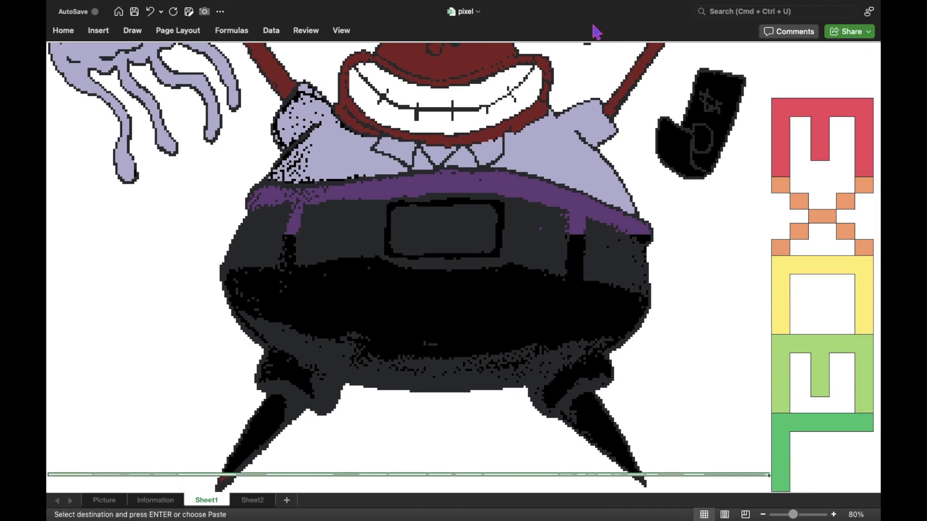
key(shift+Down)
key(shift+Down)
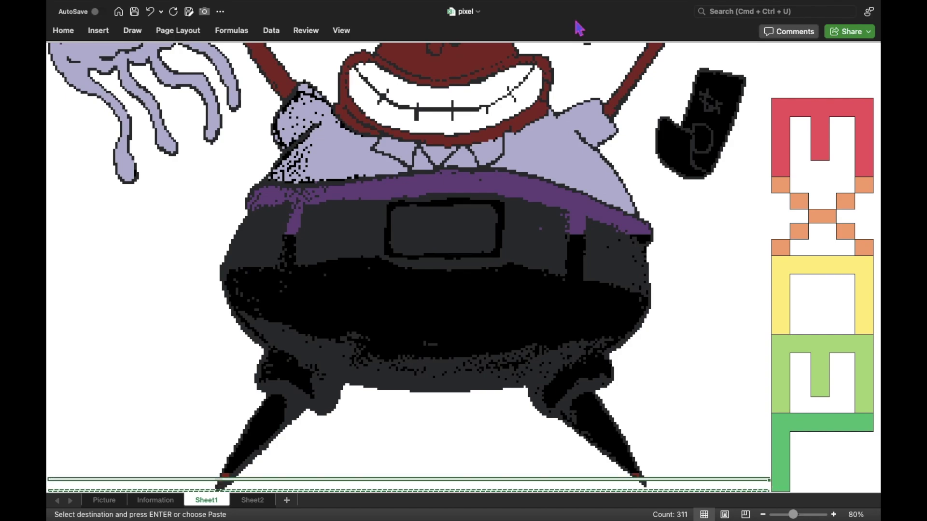
key(shift+Up)
key(shift+Up)
key(ctrl+v)
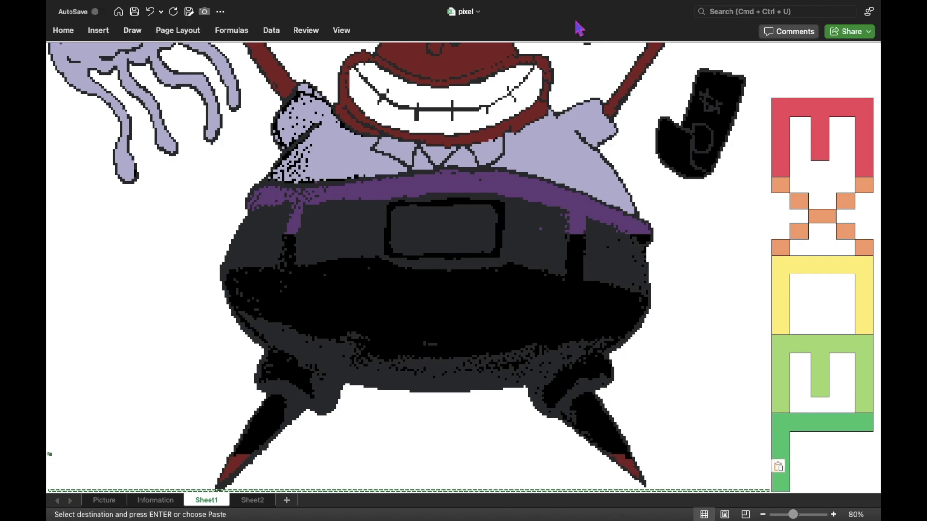
key(shift+Up)
key(shift+Up)
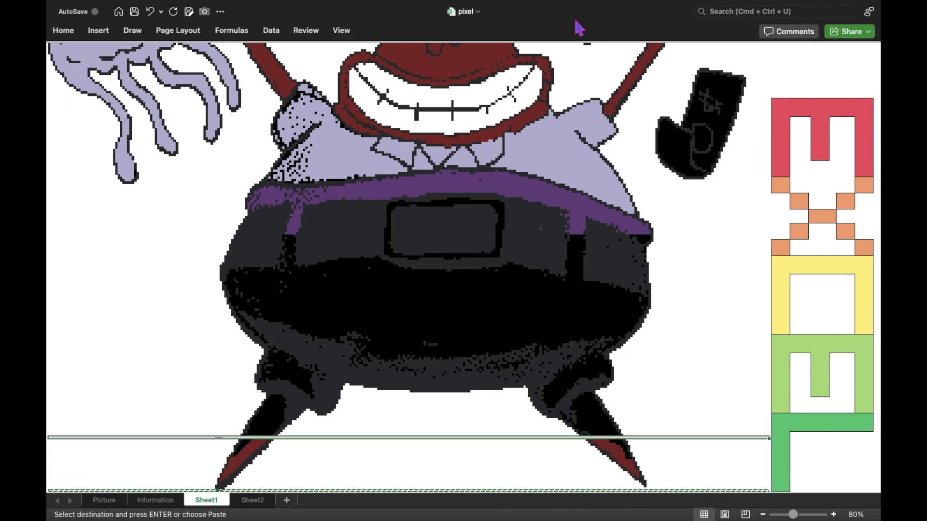
key(shift+Up)
key(shift+Up)
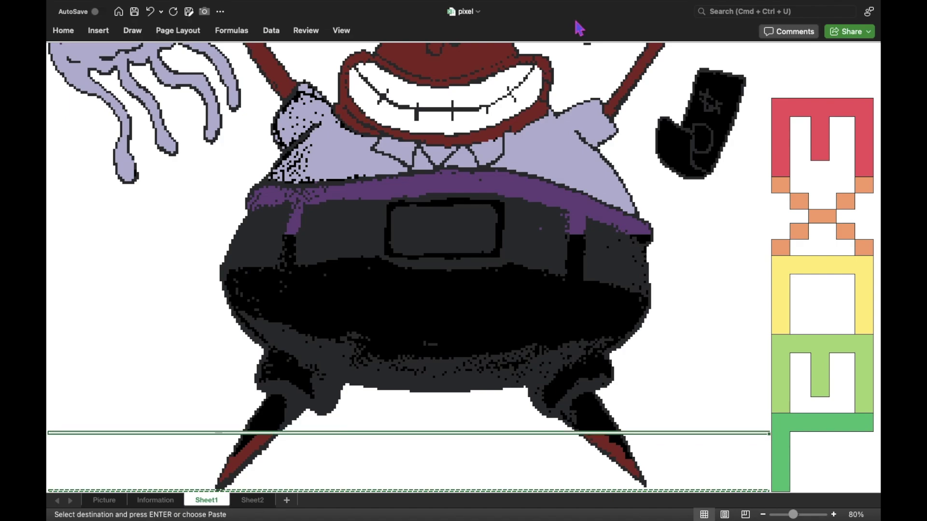
key(ctrl+v)
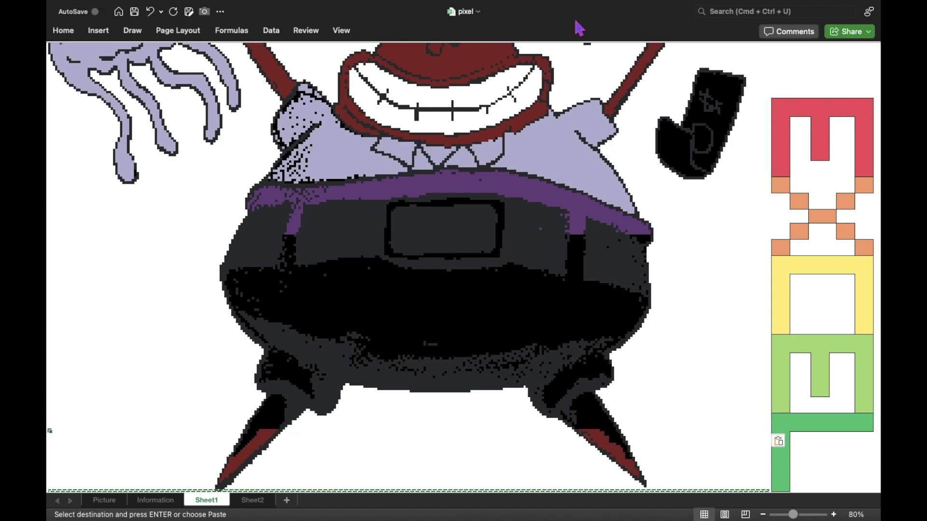
key(Up)
key(Up)
key(Up)
key(ctrl+v)
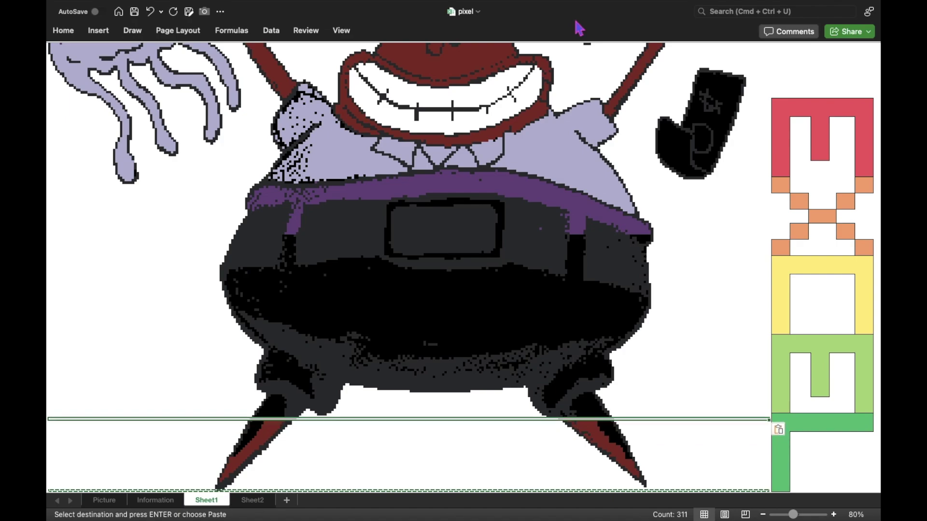
key(Up)
key(Up)
key(Up)
key(ctrl+v)
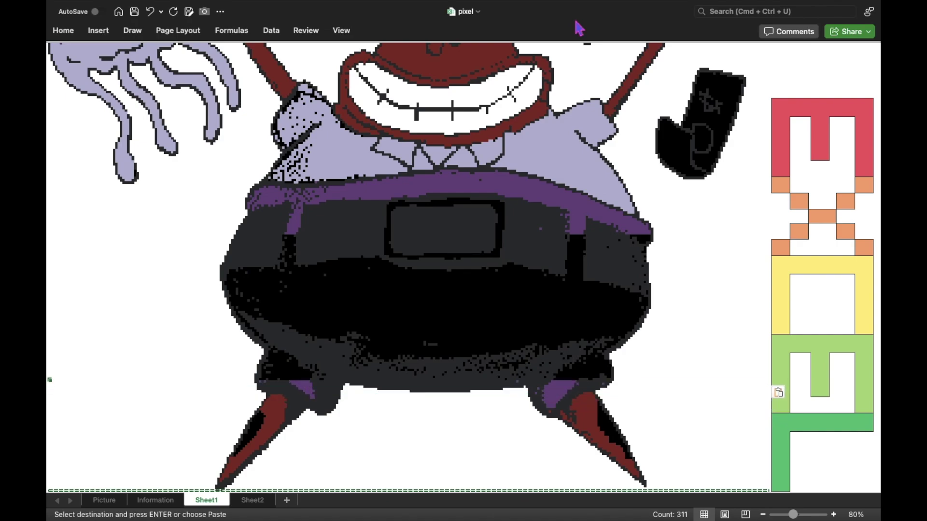
- Paste purple rows up over the lower half of the black belly band
key(Up)
key(Up)
key(Up)
key(Up)
key(Up)
key(Up)
key(Up)
key(ctrl+v)
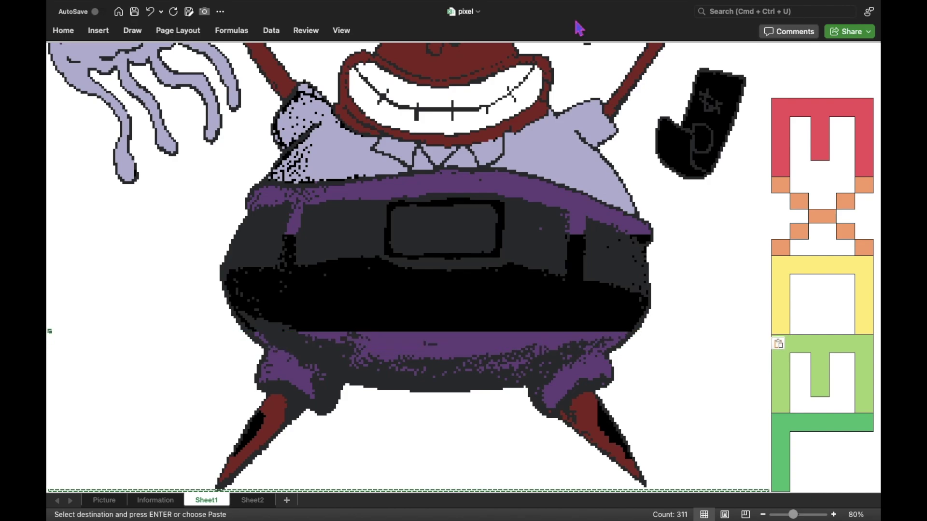
key(Up)
key(Up)
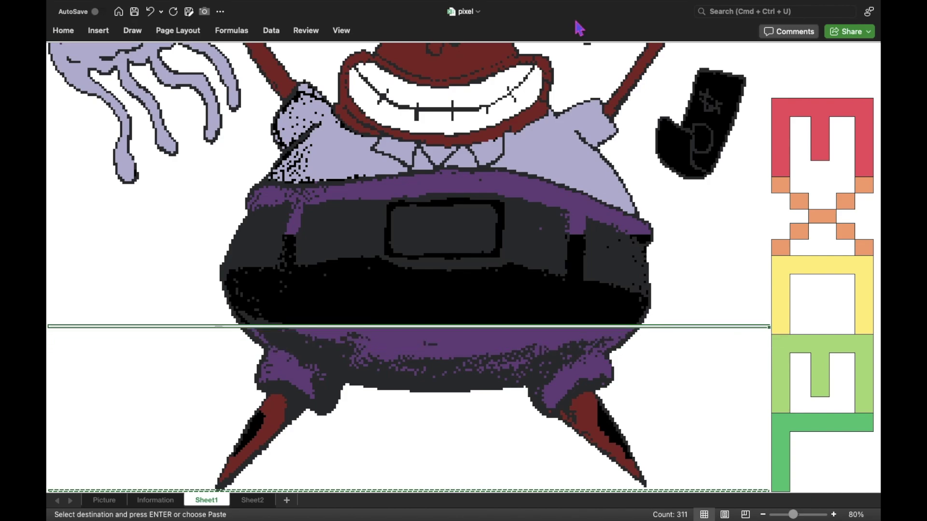
key(Up)
key(Up)
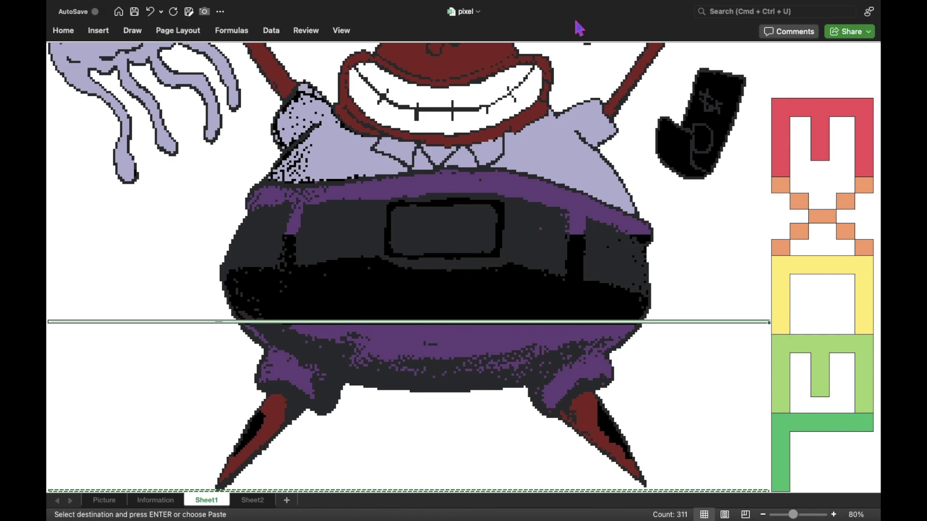
key(Up)
key(ctrl+v)
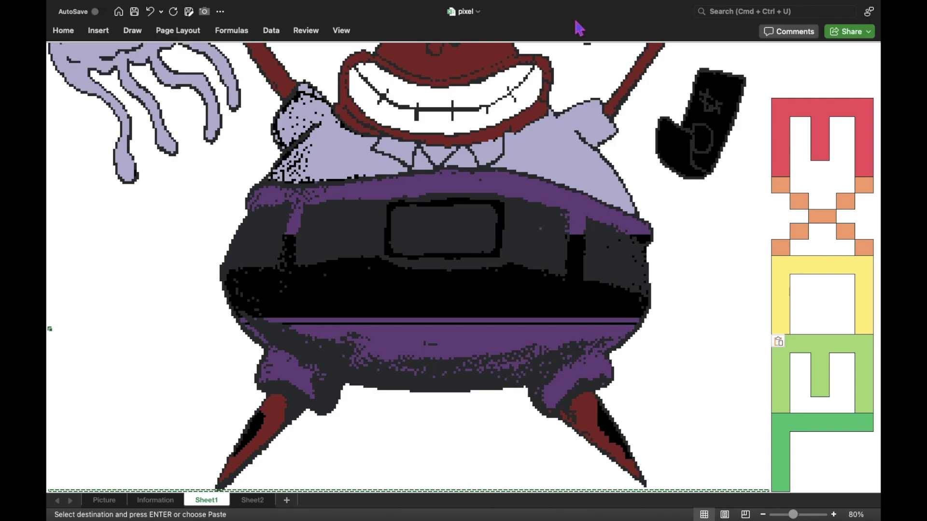
key(Up)
key(ctrl+v)
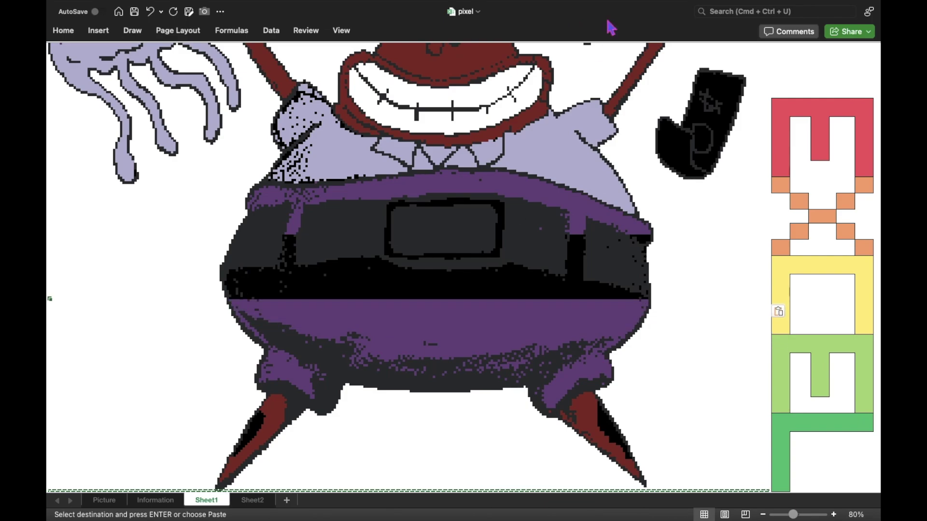
key(Up)
key(Up)
key(ctrl+v)
key(Up)
key(Up)
key(ctrl+v)
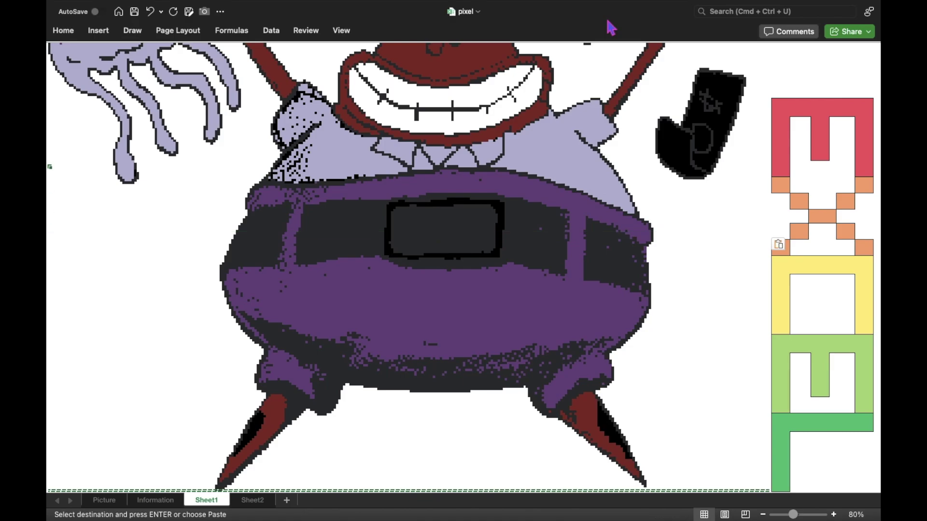
scroll(612, 27, up, 3)
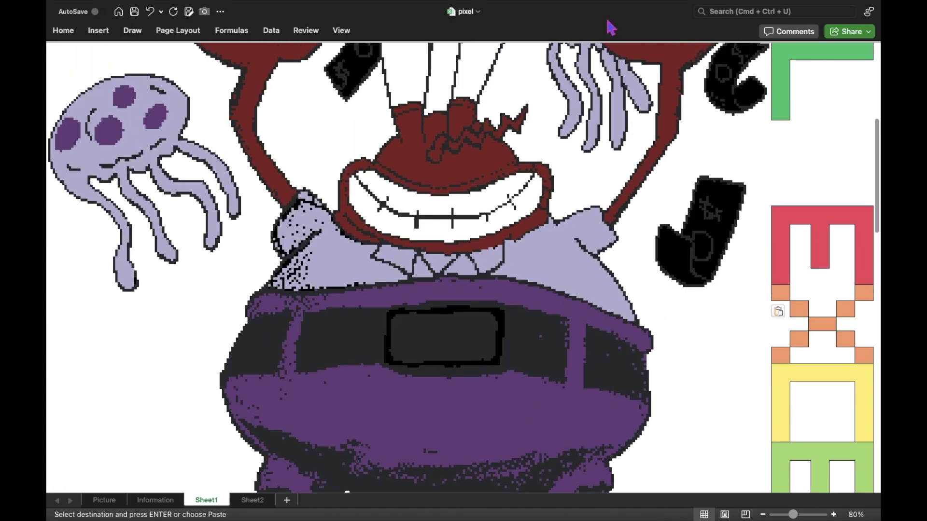
- Copy the lighter red pixel row and move the selection up to the leg tips
scroll(611, 27, up, 3)
scroll(611, 27, up, 3)
scroll(612, 27, up, 3)
scroll(609, 27, up, 2)
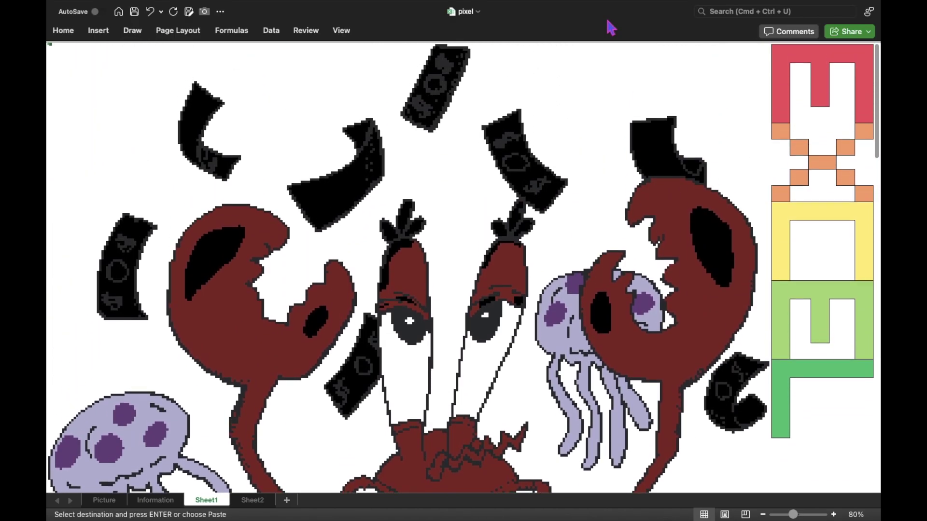
scroll(608, 27, down, 10)
key(super+v)
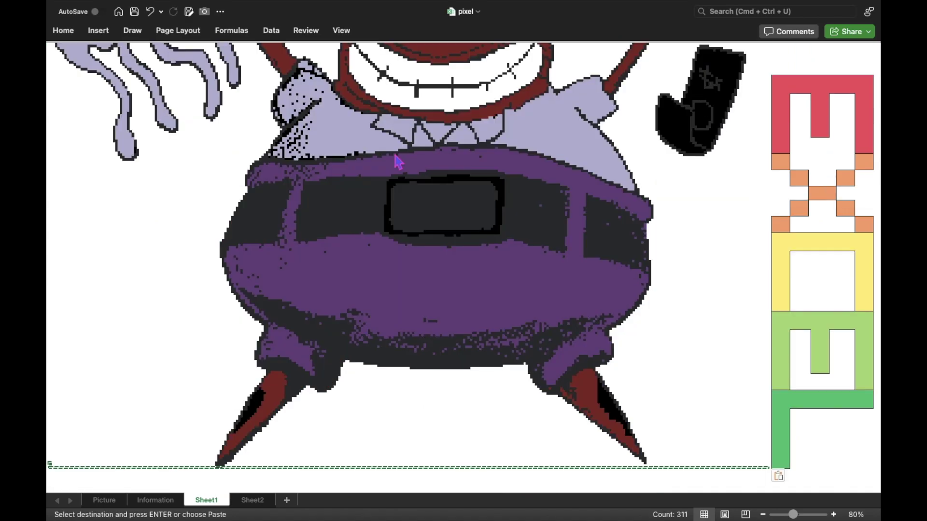
key(Up)
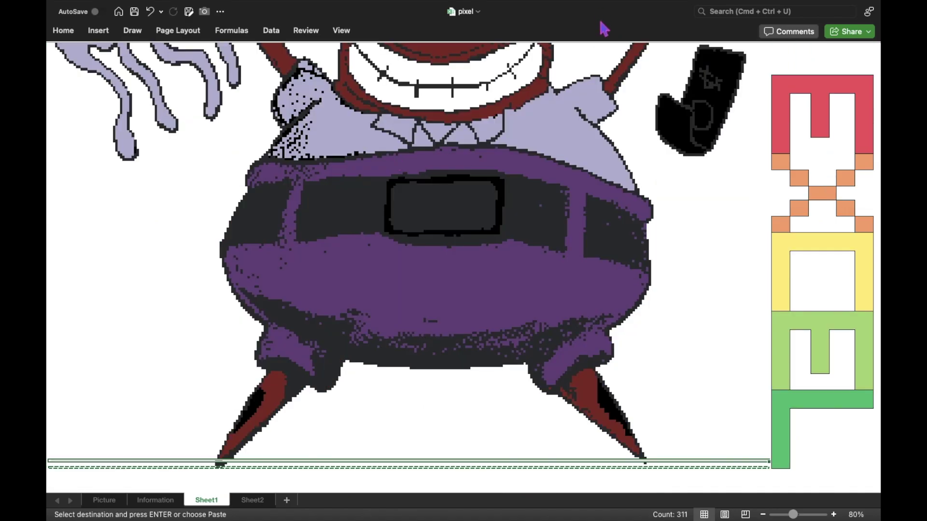
key(Up)
key(Up)
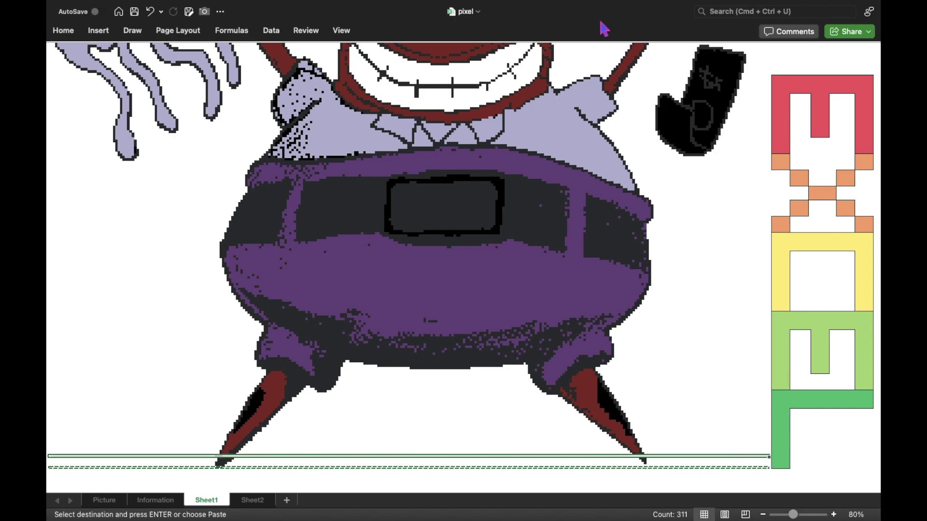
key(Up)
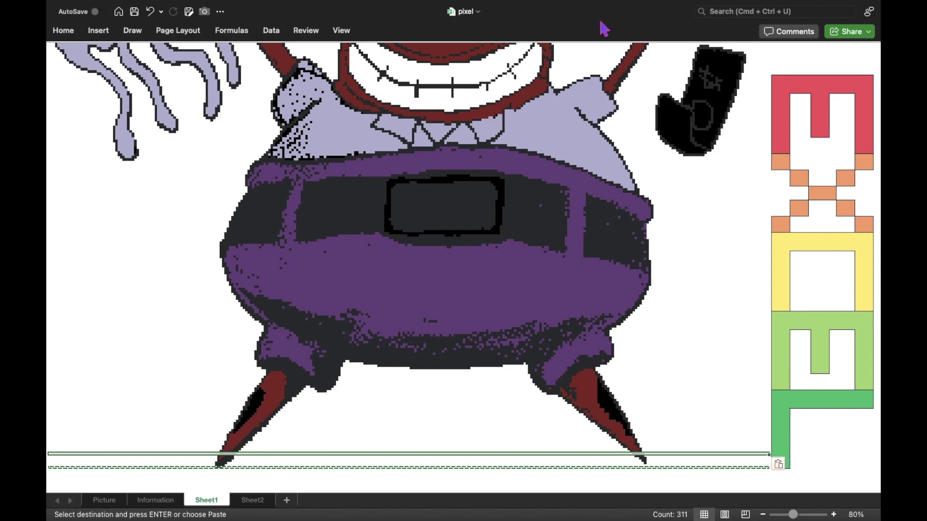
- Paste the salmon-pink row over three rows of the legs' black inner stripes
key(ctrl+v)
key(Up)
key(ctrl+v)
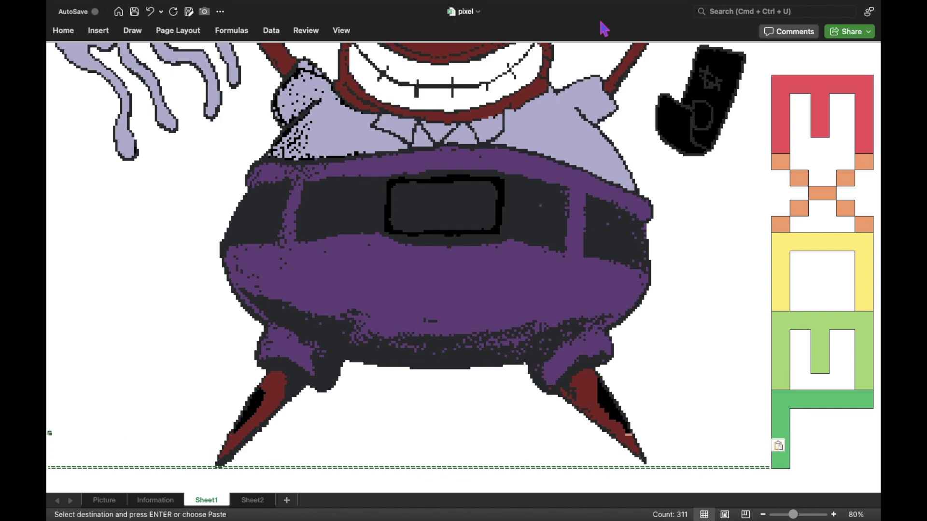
key(Up)
key(ctrl+v)
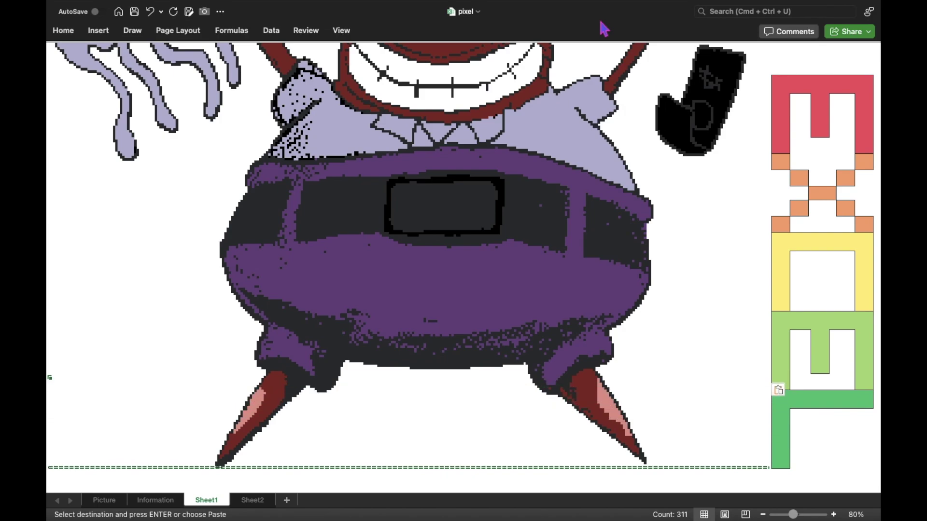
- Extend the tan buckle colour upward row by row around the crab's belt buckle
key(Up)
key(ctrl+v)
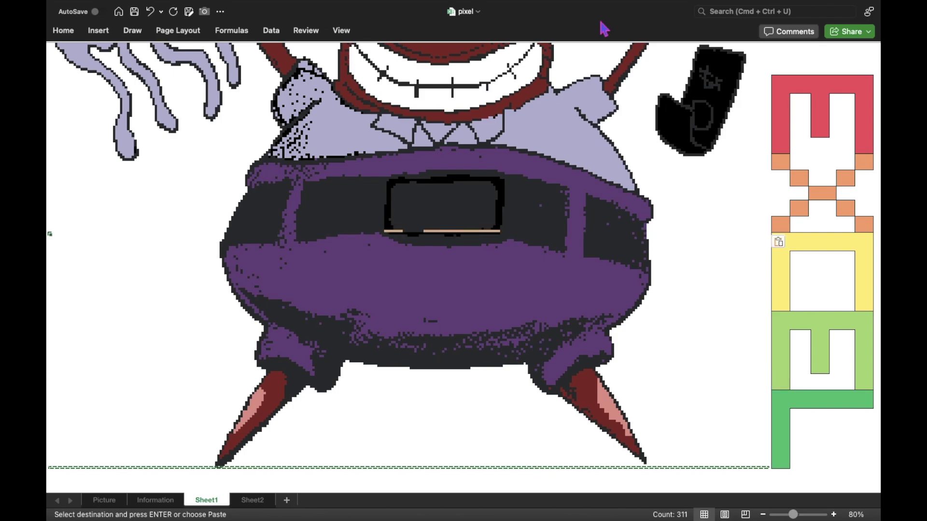
key(Up)
key(ctrl+v)
key(Up)
key(ctrl+v)
key(Up)
key(ctrl+v)
key(Up)
key(ctrl+v)
key(Up)
key(ctrl+v)
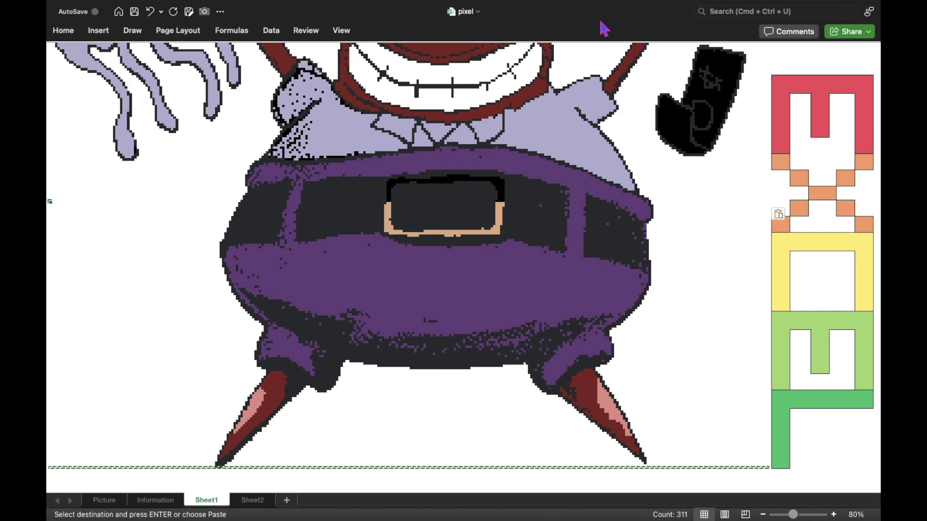
- Complete the buckle's tan top and colour the dollar bill's lower tip pale green
key(Up)
key(ctrl+v)
key(Up)
key(ctrl+v)
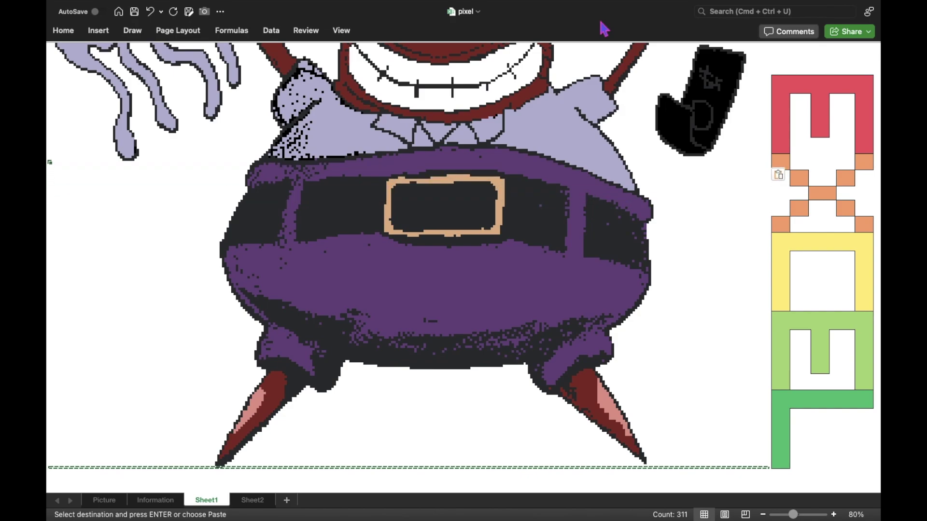
key(Up)
key(ctrl+v)
- Paste the copied green row up five rows over the black bill beside the crab's belly
key(Up)
key(ctrl+v)
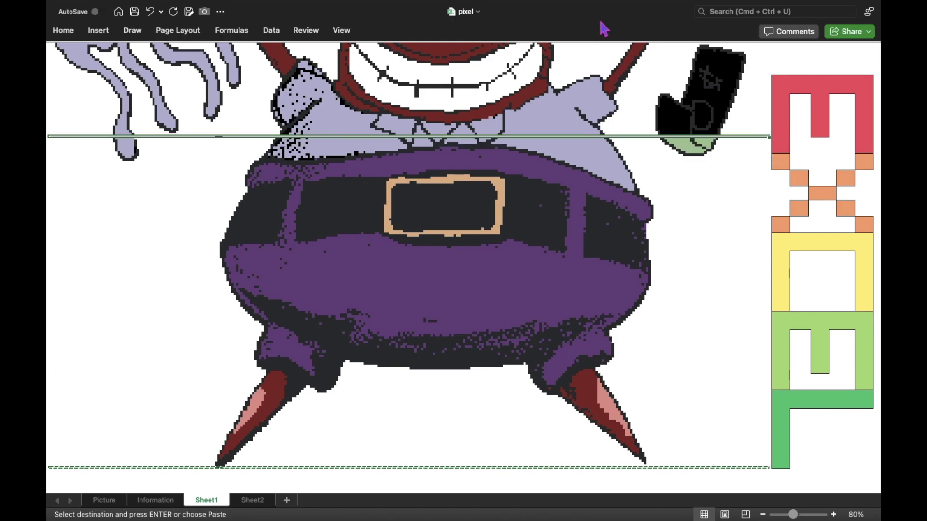
key(Up)
key(ctrl+v)
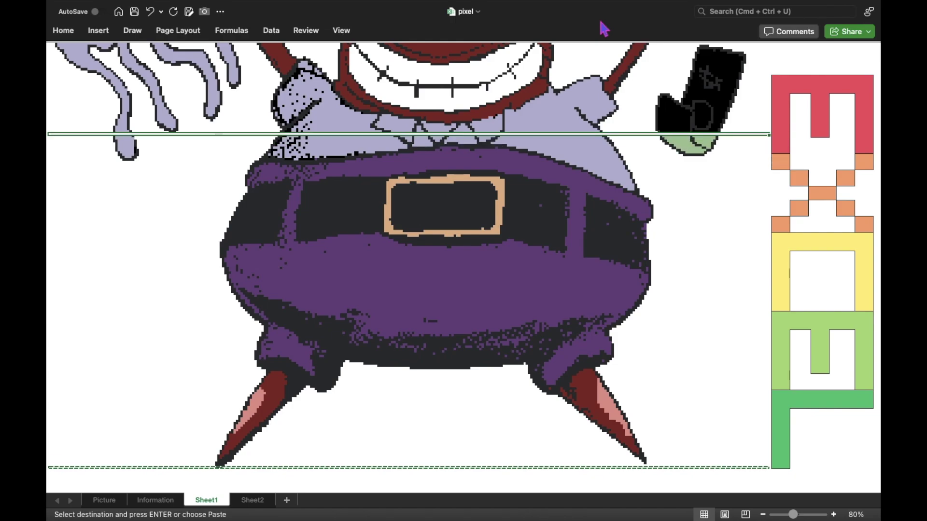
key(Up)
key(ctrl+v)
key(Up)
key(ctrl+v)
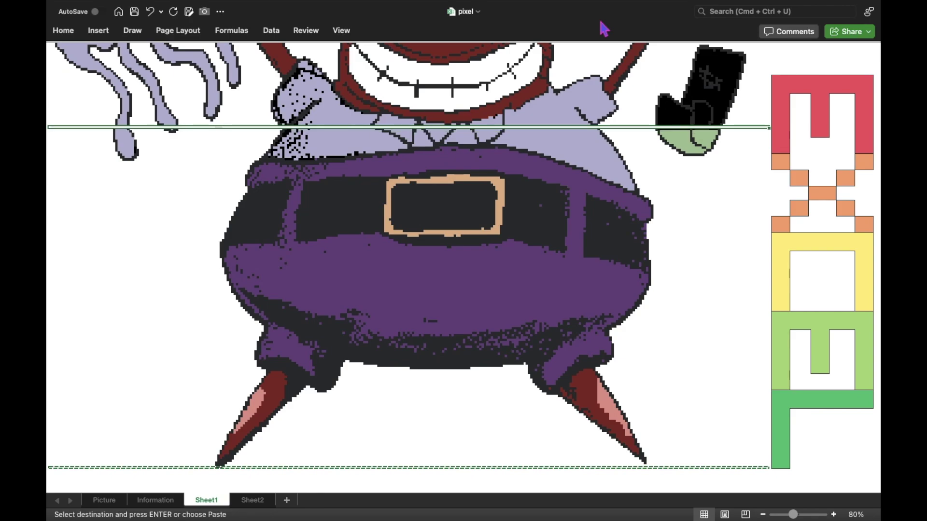
key(Up)
key(ctrl+v)
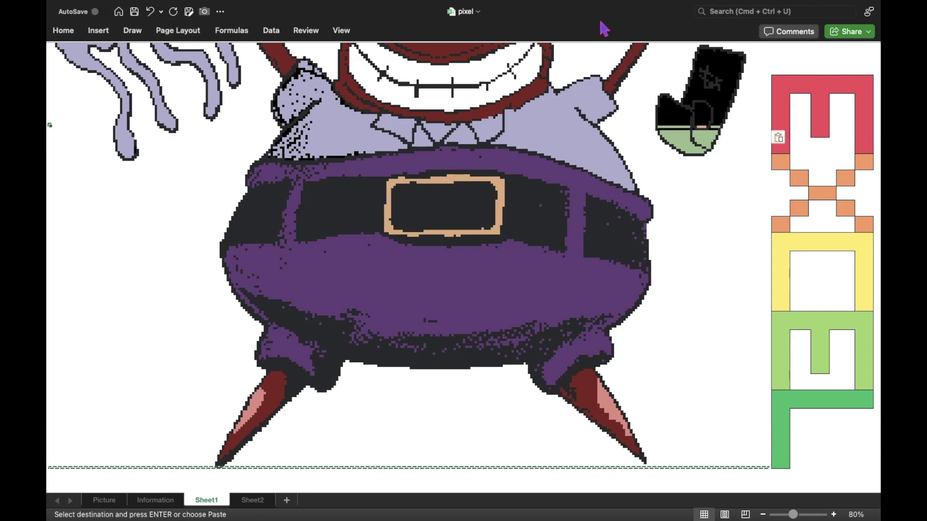
- Paste the copied row over the green bill one row up, using Paste Special
key(Down)
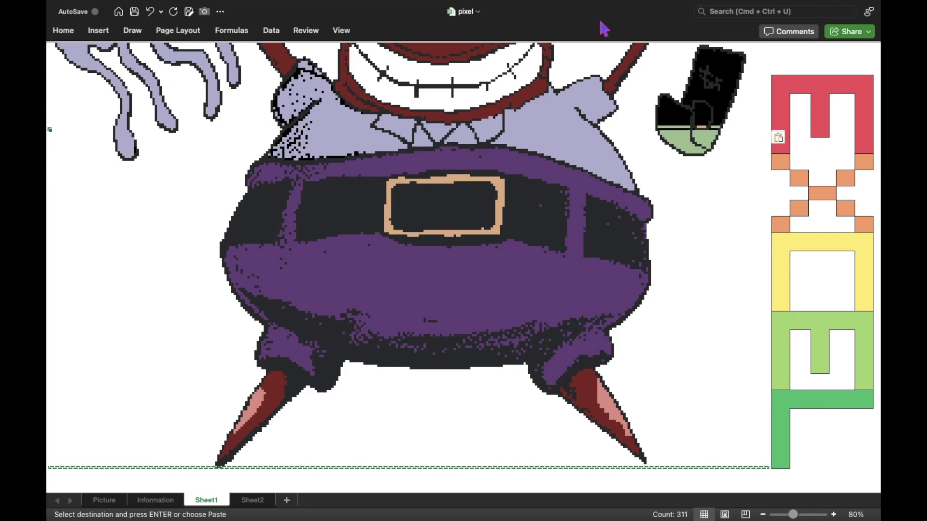
key(Up)
key(ctrl+v)
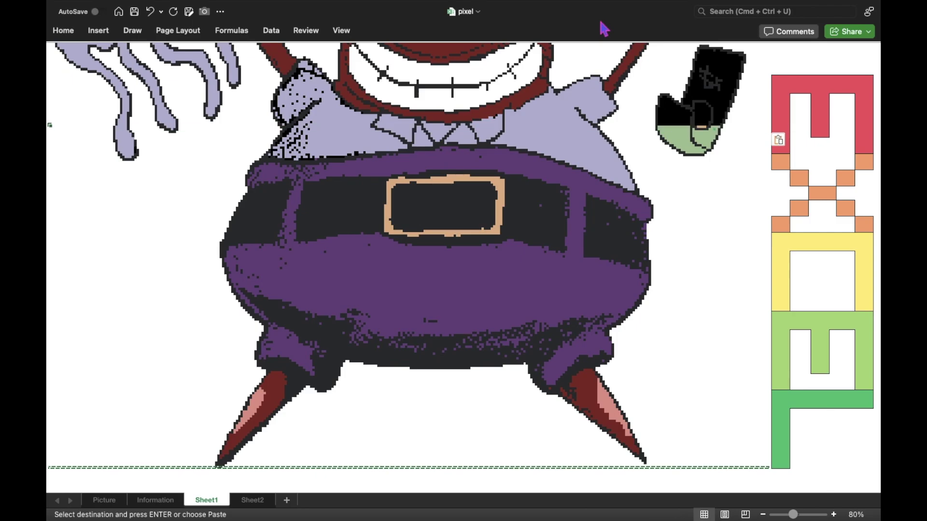
key(ctrl+alt+v)
key(Return)
- Copy the current row of bill colors and paste it into the three rows above
key(ctrl+c)
key(Up)
key(ctrl+v)
key(Up)
key(ctrl+v)
key(Up)
key(ctrl+v)
- Extend the green bill color four more rows up, leaving black only at the top
key(Up)
key(ctrl+v)
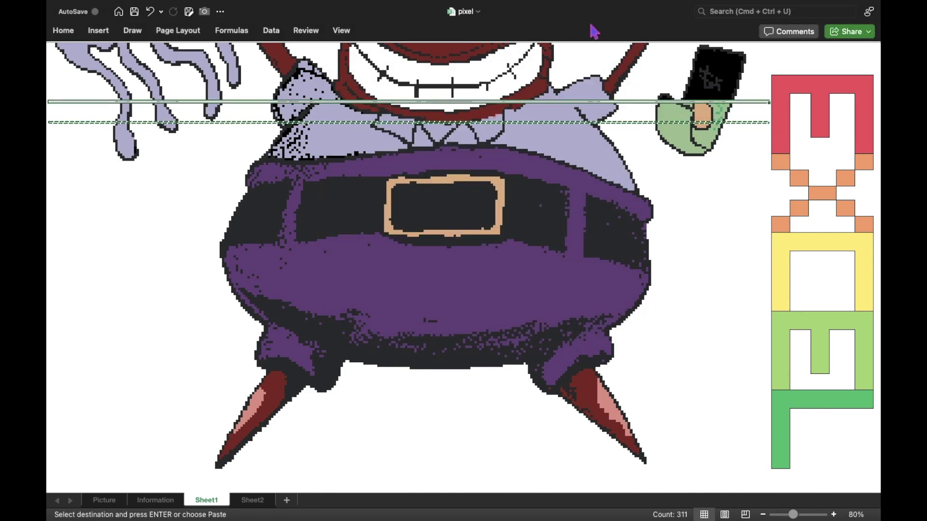
key(Up)
key(ctrl+v)
key(Up)
key(ctrl+v)
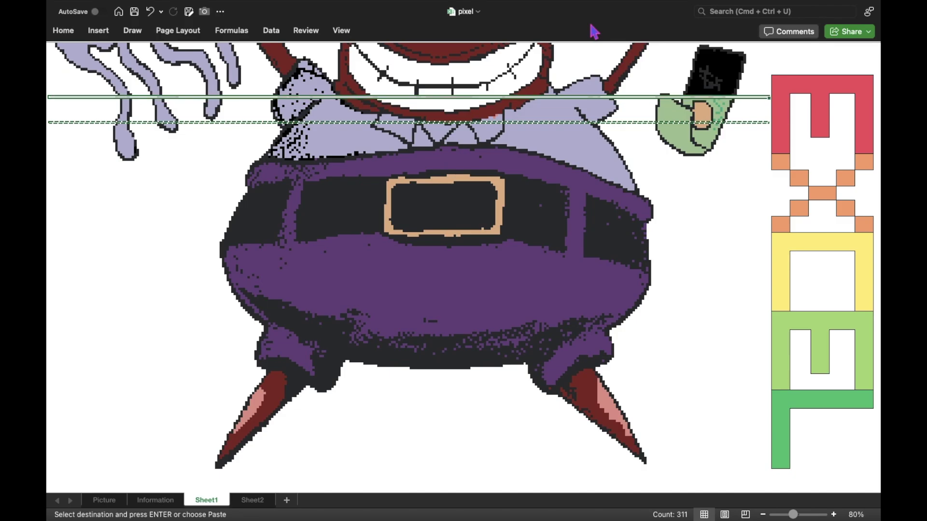
key(Up)
key(ctrl+v)
key(Up)
key(Up)
key(Up)
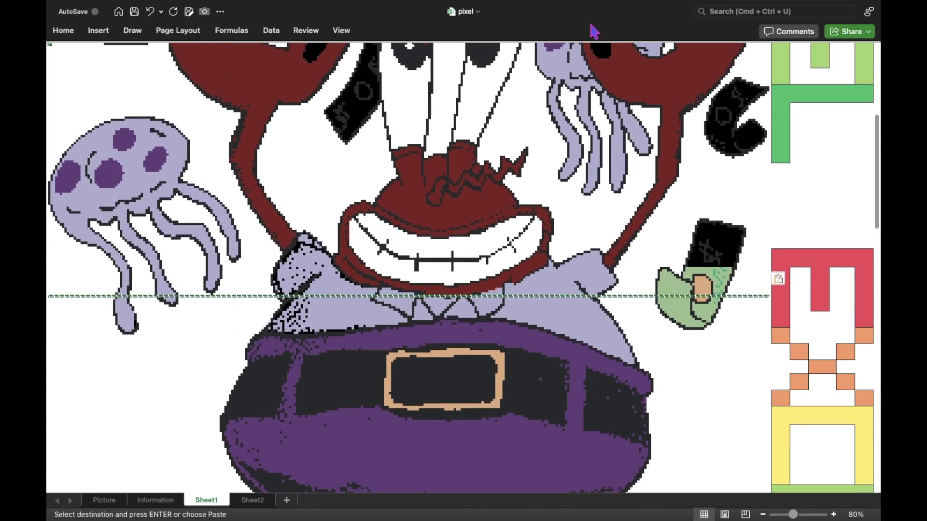
- Paste green pixels over the topmost flying bill above the crab's claws
key(Up)
key(Up)
key(Up)
key(Up)
key(Up)
key(Up)
key(Up)
key(Up)
key(Up)
key(Up)
key(ctrl+v)
key(Down)
key(ctrl+v)
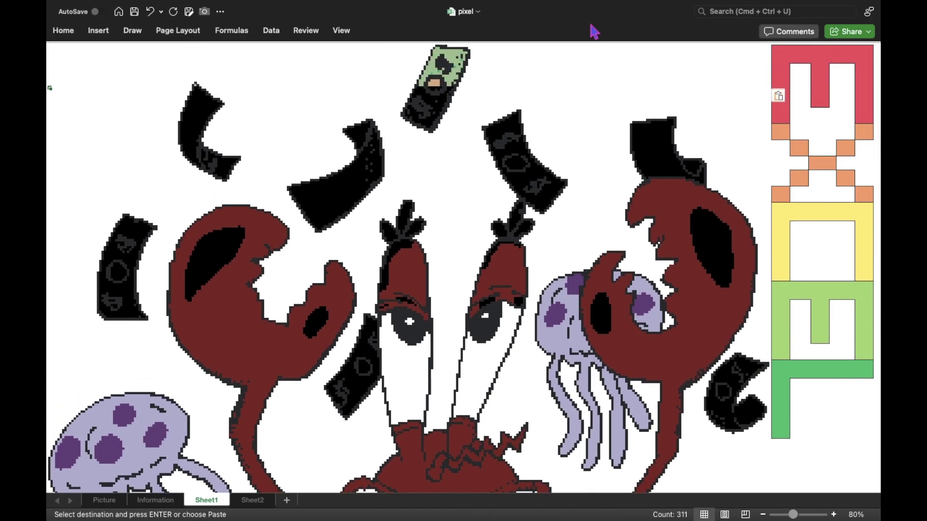
key(Down)
key(ctrl+v)
- Paste five more green rows down over the upper halves of four nearby bills
key(Down)
key(ctrl+v)
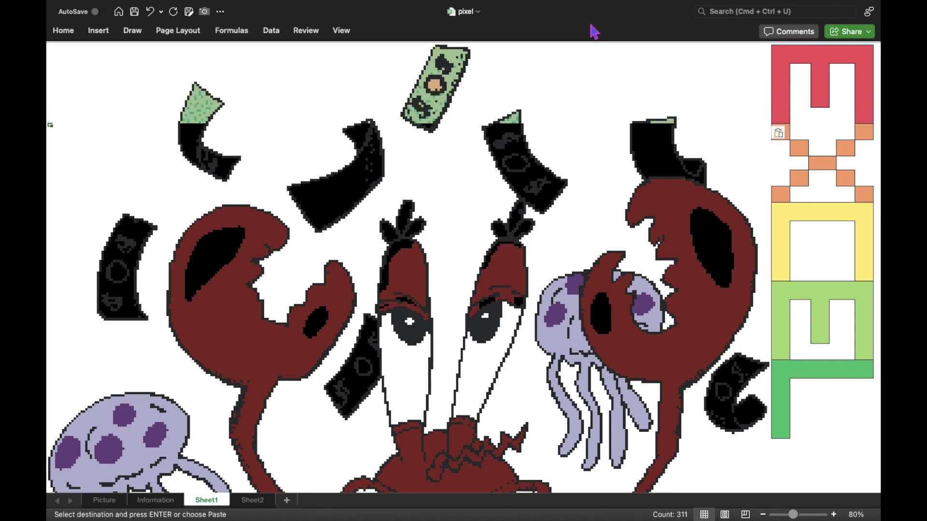
key(Down)
key(ctrl+v)
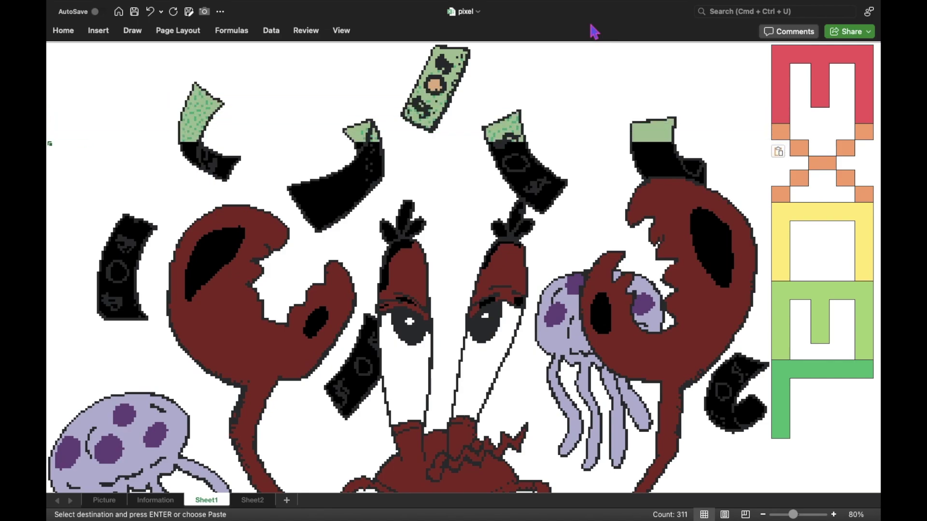
key(Down)
key(ctrl+v)
key(Down)
key(ctrl+v)
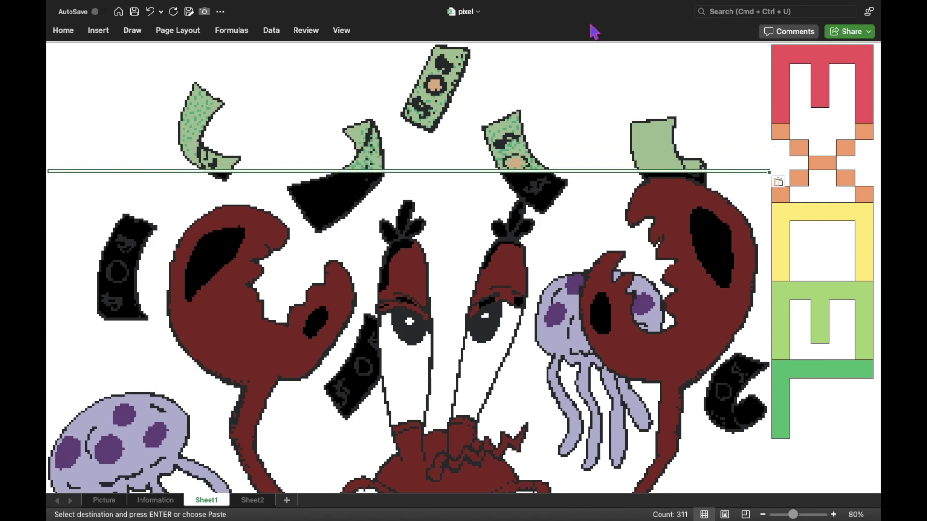
key(Down)
key(ctrl+v)
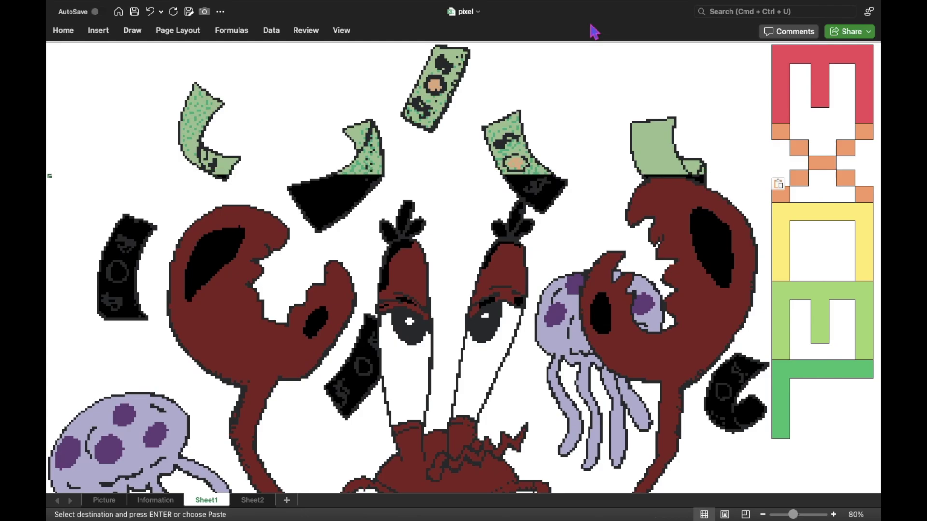
- Paste the copied green rows down, row by row, over the flying bills
key(Down)
key(ctrl+v)
key(Down)
key(ctrl+v)
key(Down)
key(ctrl+v)
key(Down)
key(ctrl+v)
key(Down)
key(ctrl+v)
key(Down)
key(ctrl+v)
key(Down)
key(ctrl+v)
key(Down)
key(ctrl+v)
key(Down)
key(ctrl+v)
key(Down)
key(ctrl+v)
key(Down)
key(ctrl+v)
key(Down)
key(ctrl+v)
key(Down)
key(ctrl+v)
key(Down)
key(ctrl+v)
key(Down)
key(ctrl+v)
key(Down)
key(ctrl+v)
key(Down)
key(ctrl+v)
key(Down)
key(ctrl+v)
key(Down)
key(ctrl+v)
- Paste the next rows to add pink to the claws and a pink stripe on the eyestalks
key(Down)
key(ctrl+v)
key(Down)
key(ctrl+v)
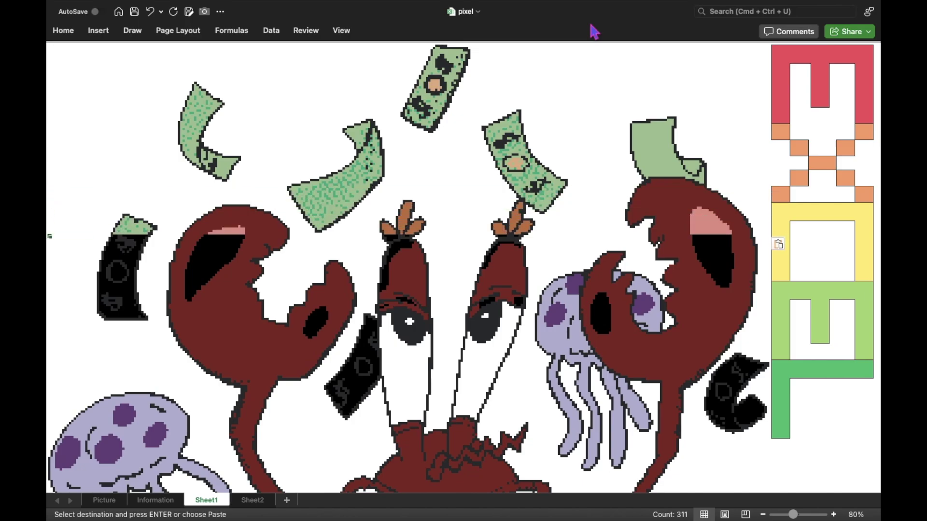
key(Down)
key(ctrl+v)
key(Down)
key(ctrl+v)
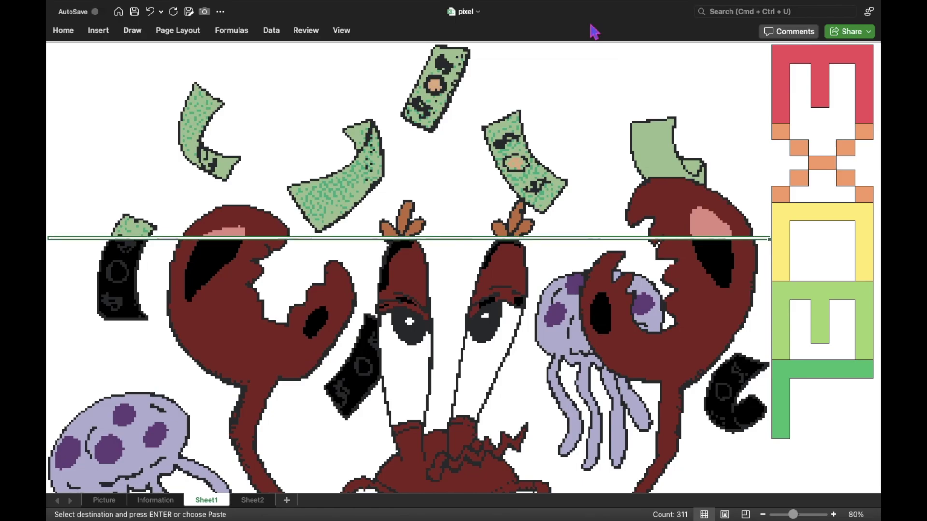
key(Down)
key(ctrl+v)
key(Down)
key(ctrl+v)
key(Down)
key(ctrl+v)
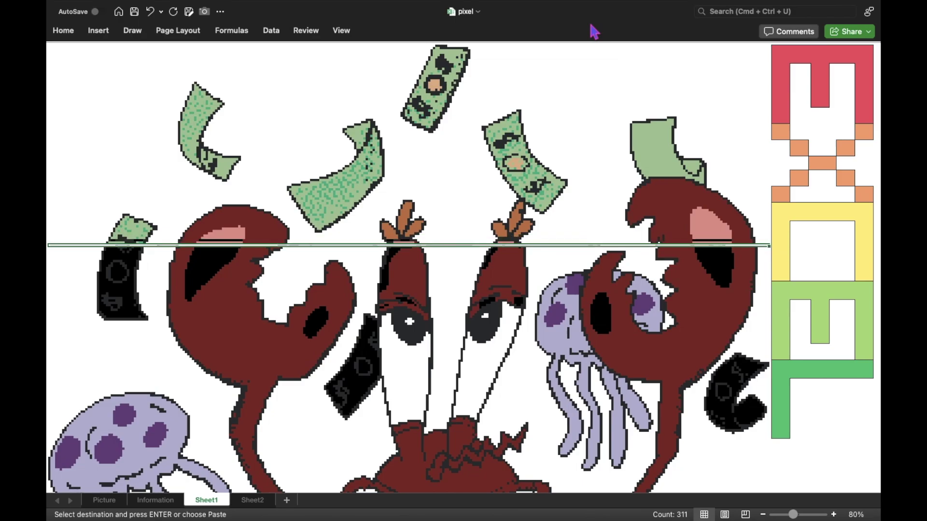
key(ctrl+v)
- Paste the following colored rows down through the middle of the picture
key(Down)
key(ctrl+v)
key(Down)
key(ctrl+v)
key(Down)
key(ctrl+v)
key(Down)
key(ctrl+v)
key(Down)
key(ctrl+v)
key(Down)
key(ctrl+v)
key(Down)
key(ctrl+v)
key(Down)
key(ctrl+v)
key(Down)
key(ctrl+v)
key(Down)
key(ctrl+v)
key(Down)
key(ctrl+v)
key(Down)
key(ctrl+v)
key(Down)
key(ctrl+v)
key(Down)
key(ctrl+v)
key(Down)
key(ctrl+v)
key(Down)
key(ctrl+v)
key(Down)
key(ctrl+v)
key(Down)
key(ctrl+v)
key(Down)
key(ctrl+v)
key(Down)
key(ctrl+v)
key(Down)
key(ctrl+v)
key(Down)
key(ctrl+v)
key(Down)
key(ctrl+v)
key(Down)
key(ctrl+v)
key(Down)
key(ctrl+v)
key(Down)
key(ctrl+v)
key(Down)
key(ctrl+v)
key(Down)
key(ctrl+v)
key(Down)
key(ctrl+v)
key(Down)
key(ctrl+v)
key(Down)
key(ctrl+v)
key(Down)
key(ctrl+v)
key(Down)
key(ctrl+v)
key(Down)
key(ctrl+v)
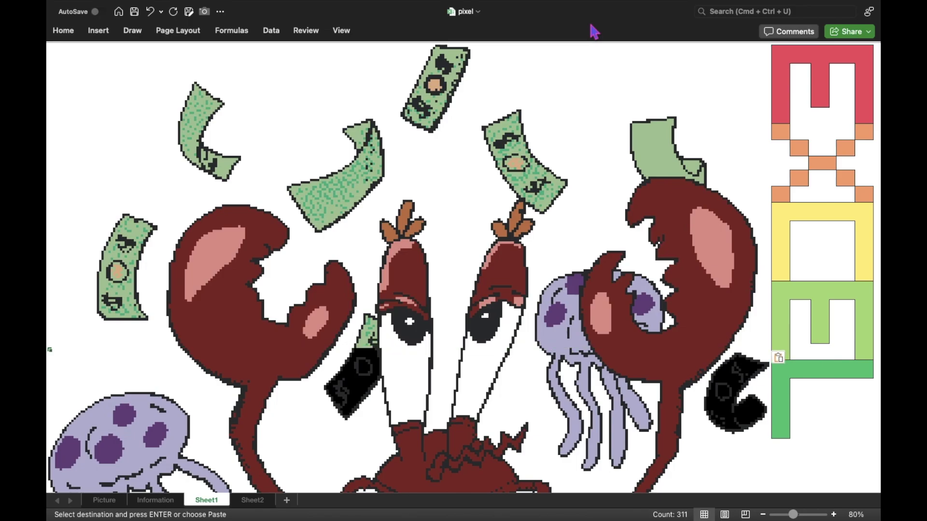
- Paste the remaining colored rows to the picture's bottom, turning the last black bills green
key(Down)
key(ctrl+v)
key(Down)
key(ctrl+v)
key(Down)
key(ctrl+v)
key(Down)
key(ctrl+v)
key(Down)
key(ctrl+v)
key(Down)
key(ctrl+v)
key(Down)
key(ctrl+v)
key(Down)
key(ctrl+v)
key(Down)
key(ctrl+v)
key(Down)
key(ctrl+v)
key(Down)
key(ctrl+v)
key(Down)
key(ctrl+v)
key(Down)
key(ctrl+v)
key(Down)
key(ctrl+v)
key(Down)
key(ctrl+v)
key(Down)
key(ctrl+v)
key(Down)
key(ctrl+v)
key(Down)
key(ctrl+v)
key(Down)
key(ctrl+v)
key(Down)
key(ctrl+v)
key(Down)
key(ctrl+v)
key(Down)
key(ctrl+v)
key(Down)
key(ctrl+v)
key(Down)
key(ctrl+v)
key(Down)
key(ctrl+v)
key(Down)
key(ctrl+v)
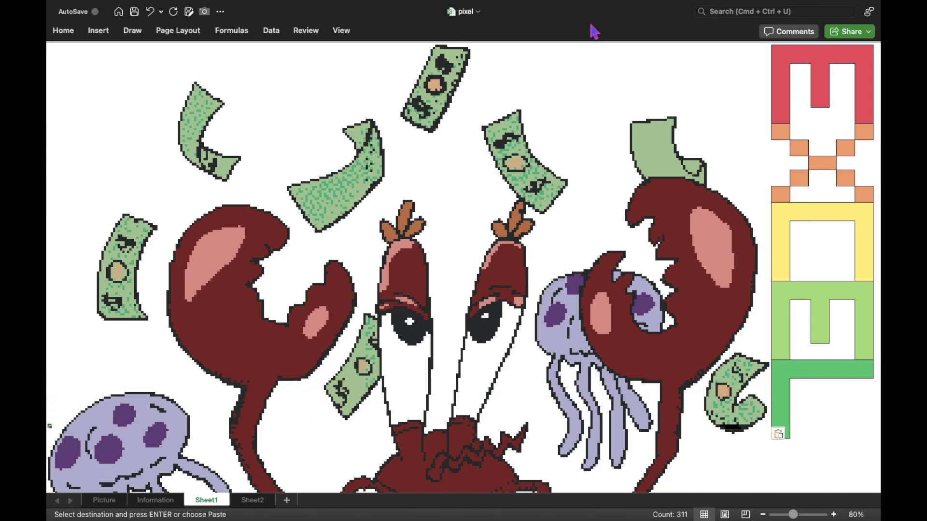
- Zoom out to 40% to view the whole crab and logos, then select the entire pixel-art range
scroll(504, 307, down, 3)
scroll(505, 307, down, 3)
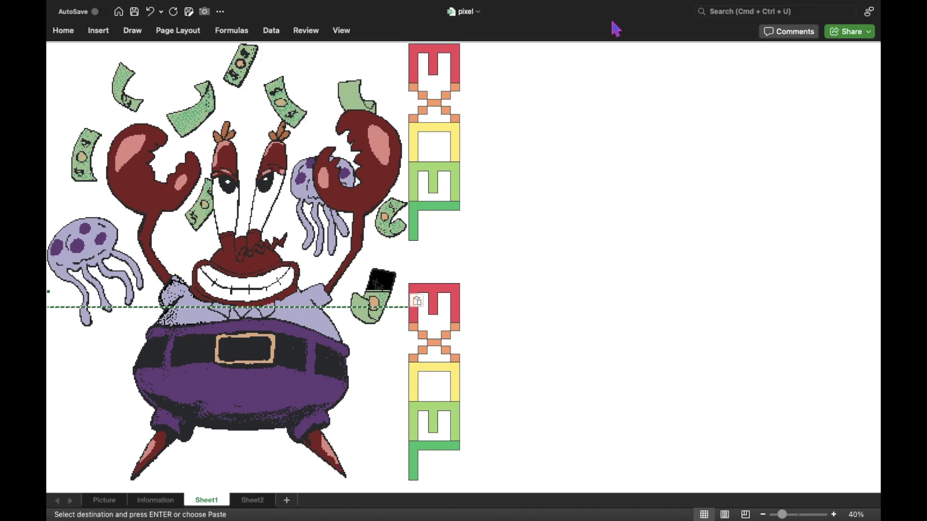
key(super+a)
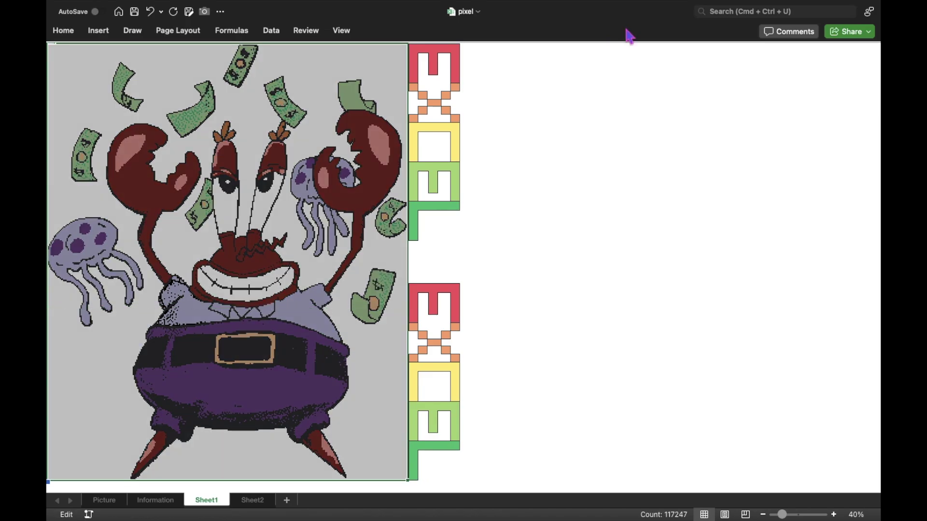